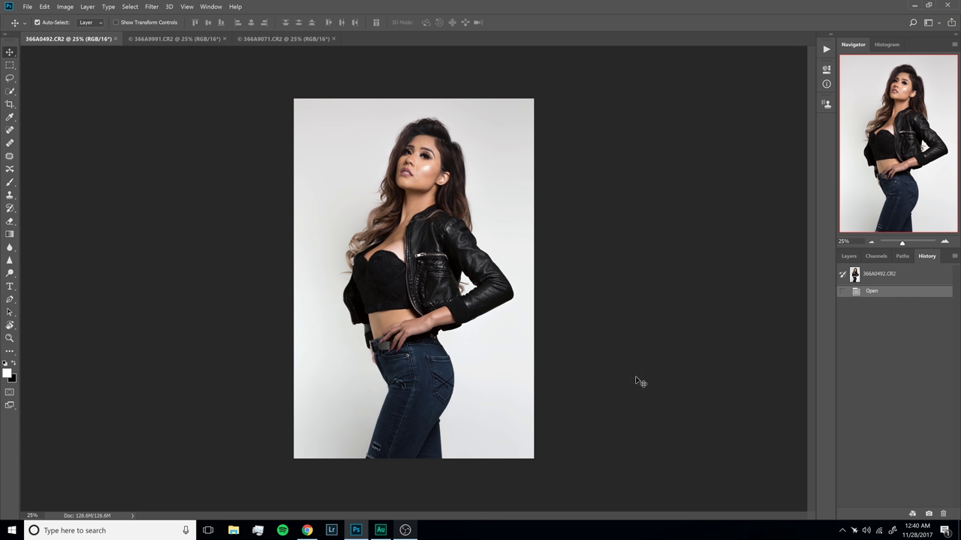
Step: Switch to Adobe Color in Chrome, choose the Complementary rule, and rotate the palette to orange and cyan with a 1FF8FF swatch
{"action": "left_click", "coordinate": [307, 530]}
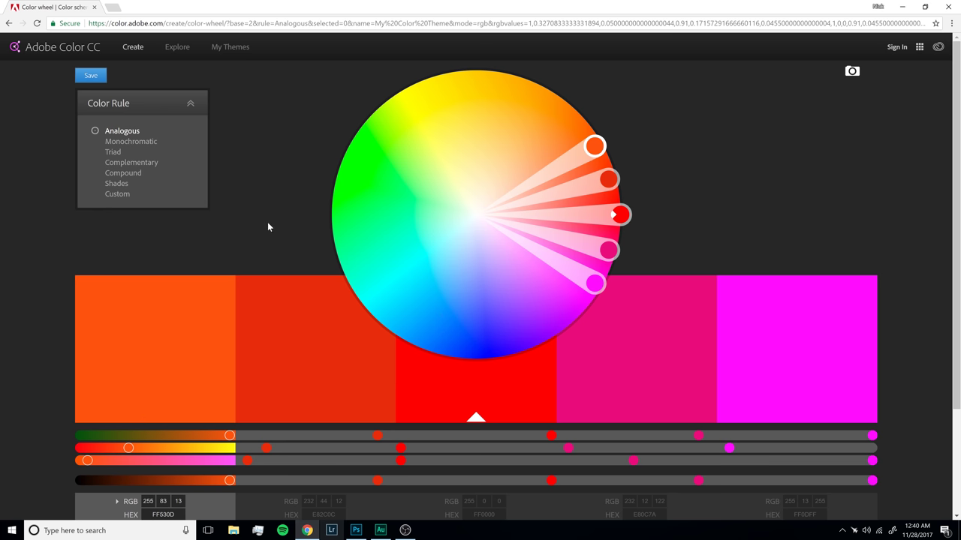
{"action": "left_click", "coordinate": [134, 163]}
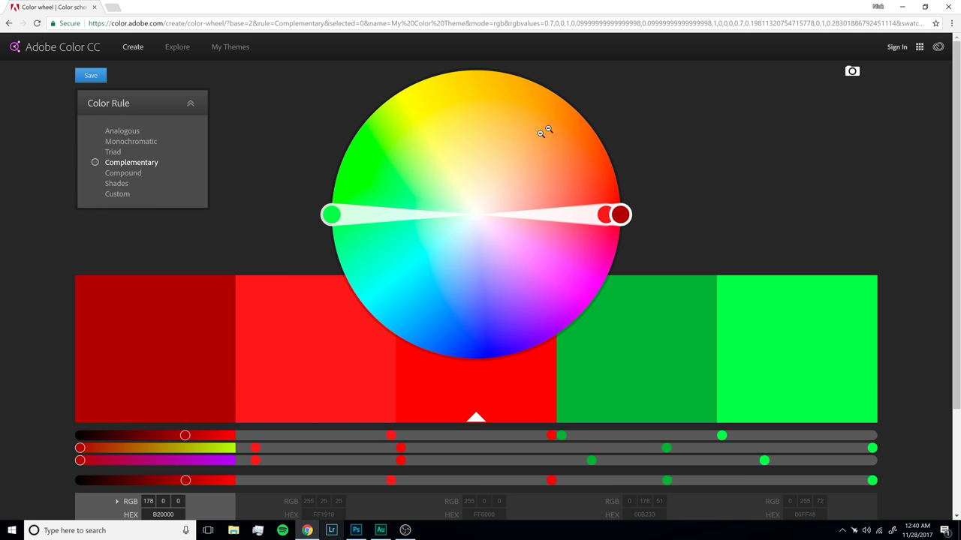
{"action": "left_click_drag", "start_coordinate": [331, 216], "coordinate": [398, 336]}
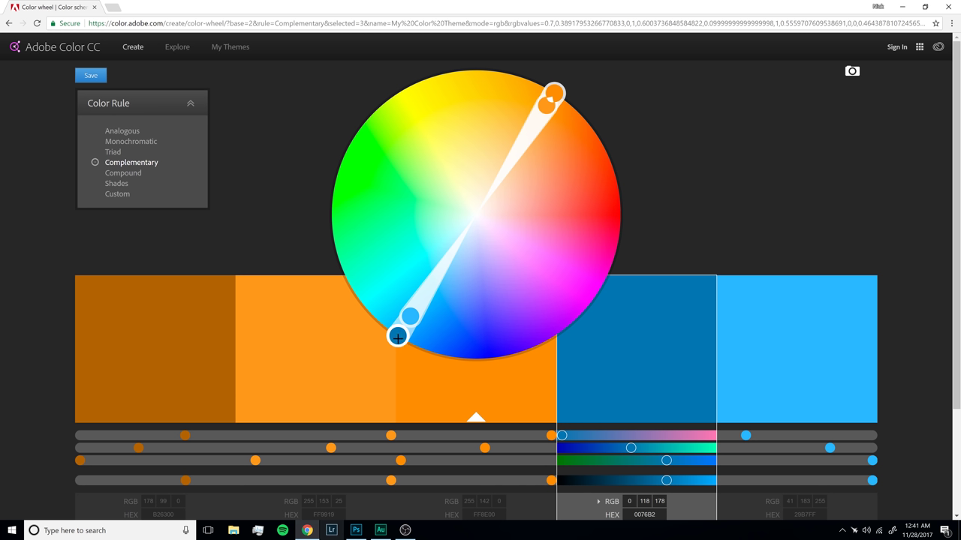
{"action": "left_click_drag", "start_coordinate": [398, 336], "coordinate": [360, 327]}
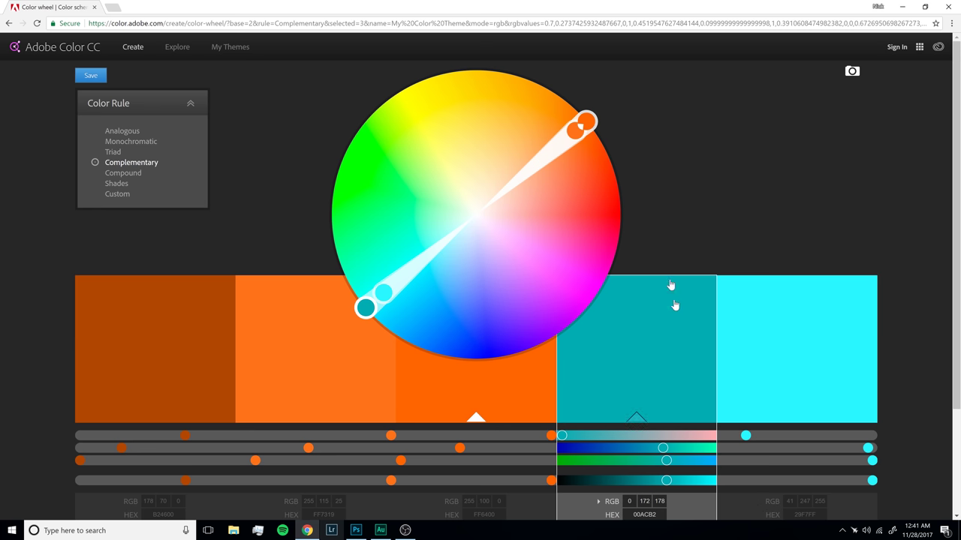
{"action": "left_click_drag", "start_coordinate": [382, 295], "coordinate": [378, 298]}
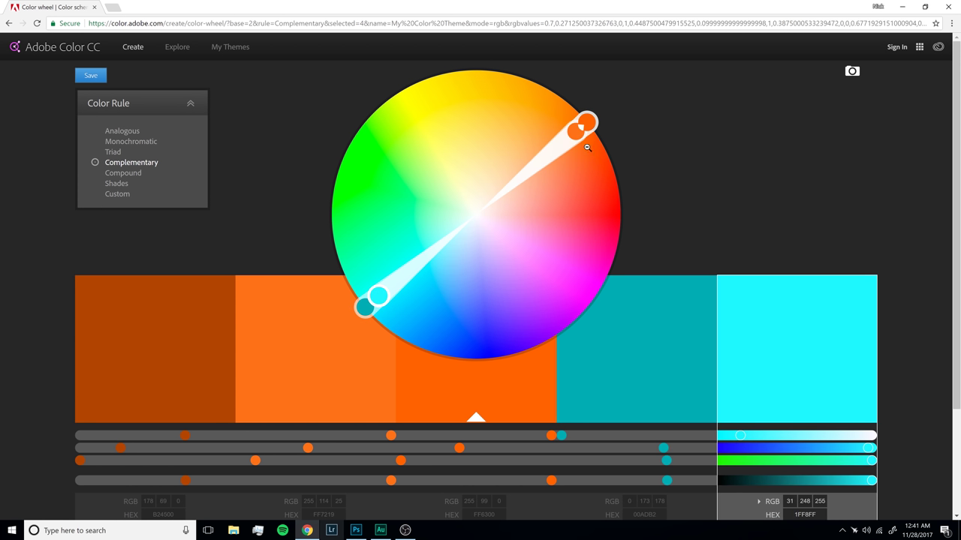
Step: Take the cyan swatch's hex code, add a Solid Color fill layer of 1FF8FF above the portrait in Photoshop, and hide it
{"action": "left_click", "coordinate": [809, 514]}
{"action": "key", "text": "BackSpace"}
{"action": "left_click", "coordinate": [356, 530]}
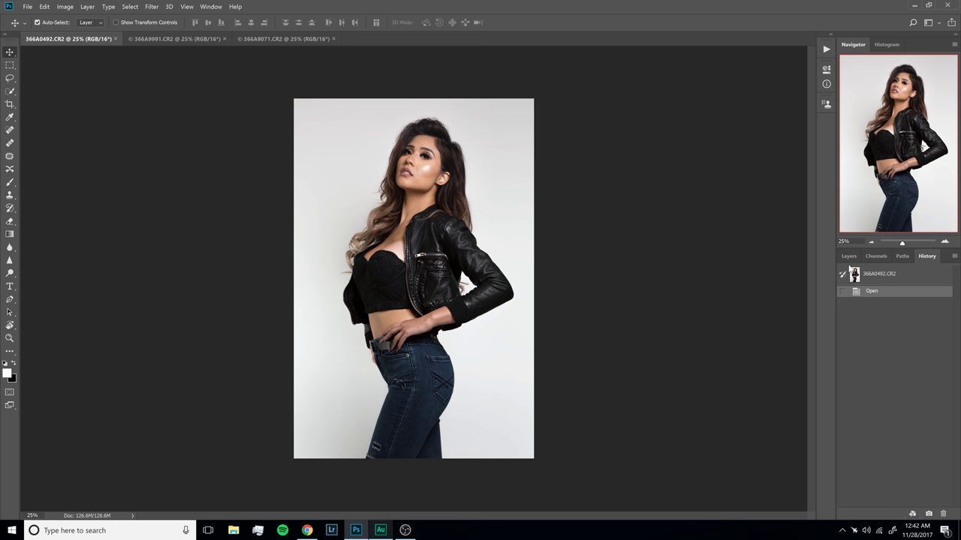
{"action": "left_click", "coordinate": [848, 256]}
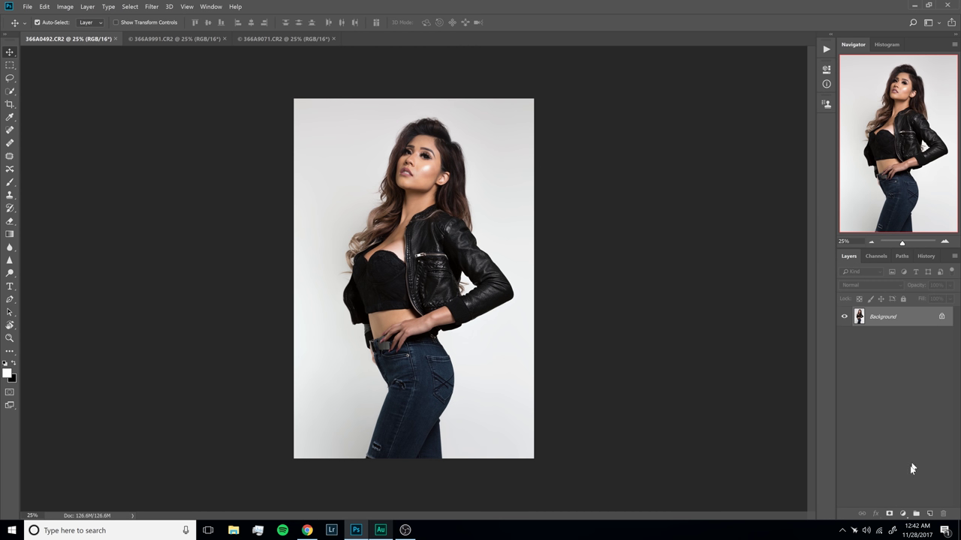
{"action": "left_click", "coordinate": [902, 514]}
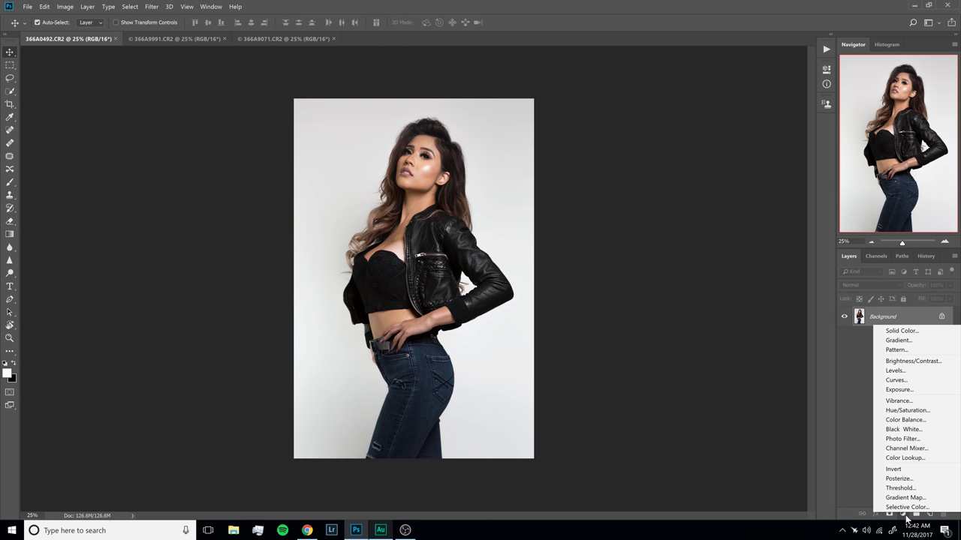
{"action": "left_click", "coordinate": [900, 331]}
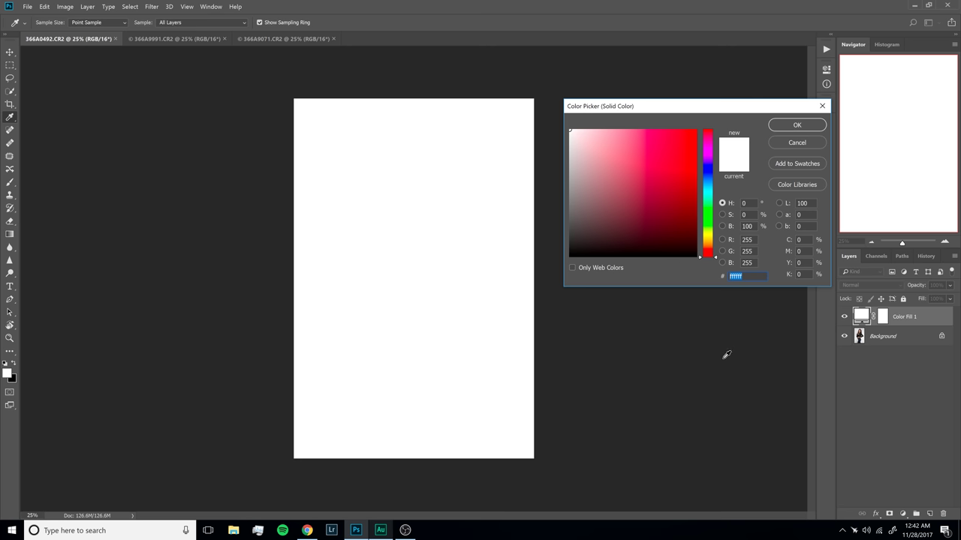
{"action": "type", "text": "1FF8FF"}
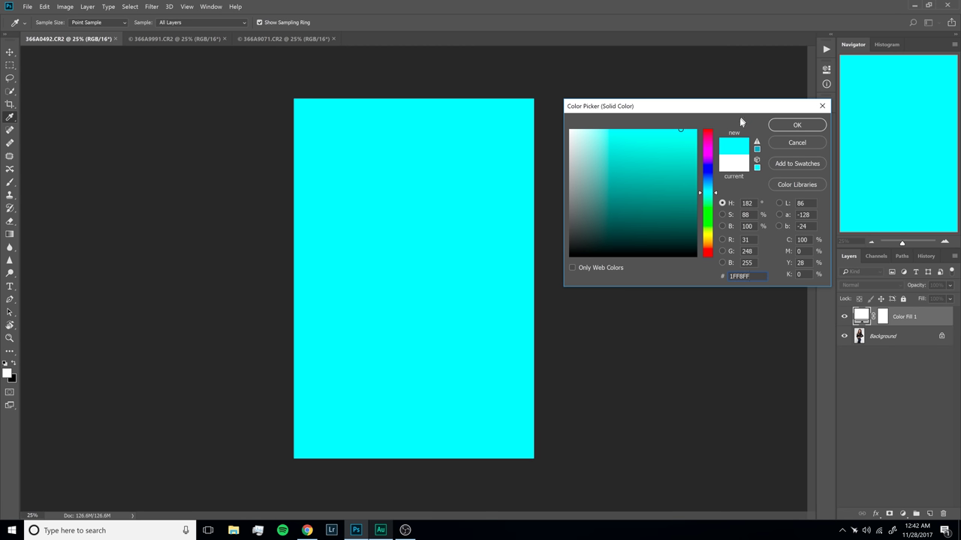
{"action": "left_click", "coordinate": [798, 129]}
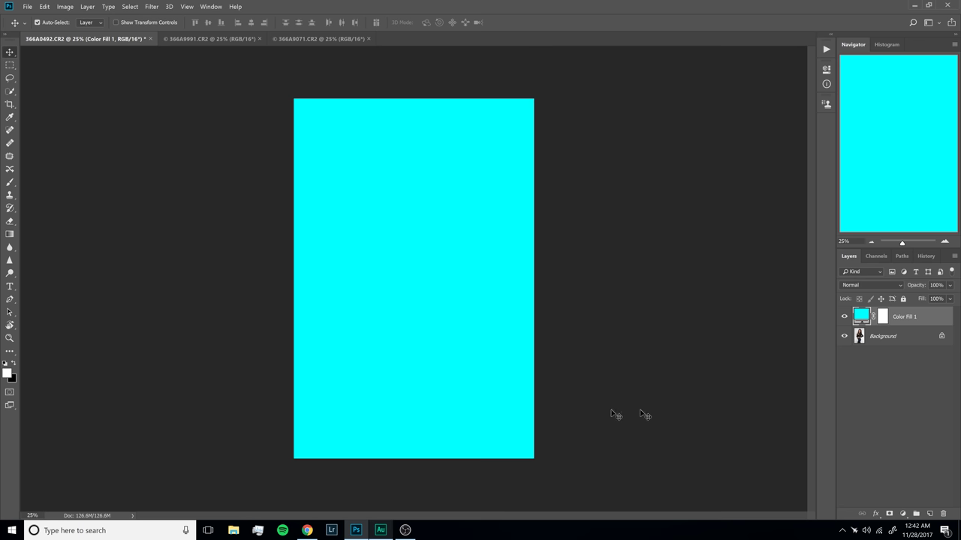
{"action": "left_click", "coordinate": [843, 317]}
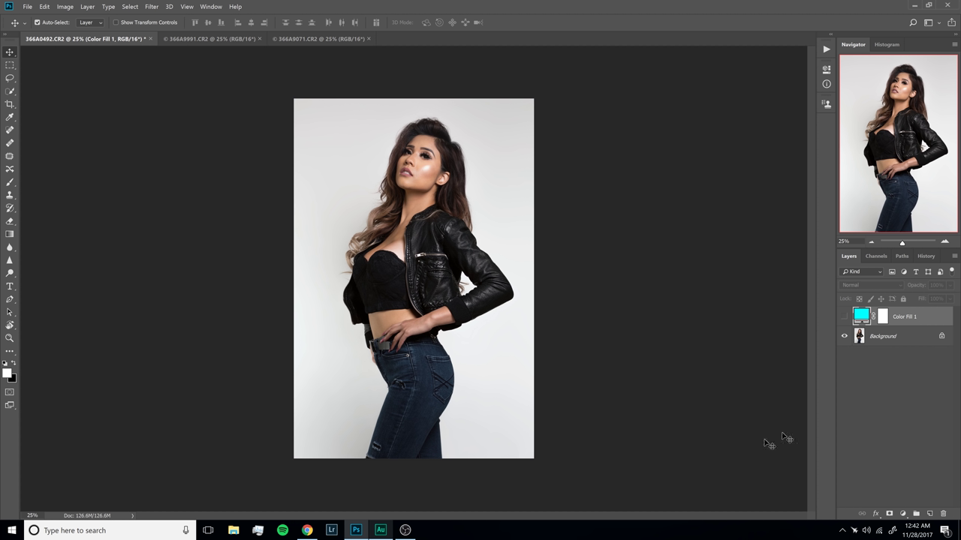
Step: Return to Adobe Color in Chrome and restore the orange and cyan palette, selecting the bright orange FF7219 swatch
{"action": "left_click", "coordinate": [308, 531]}
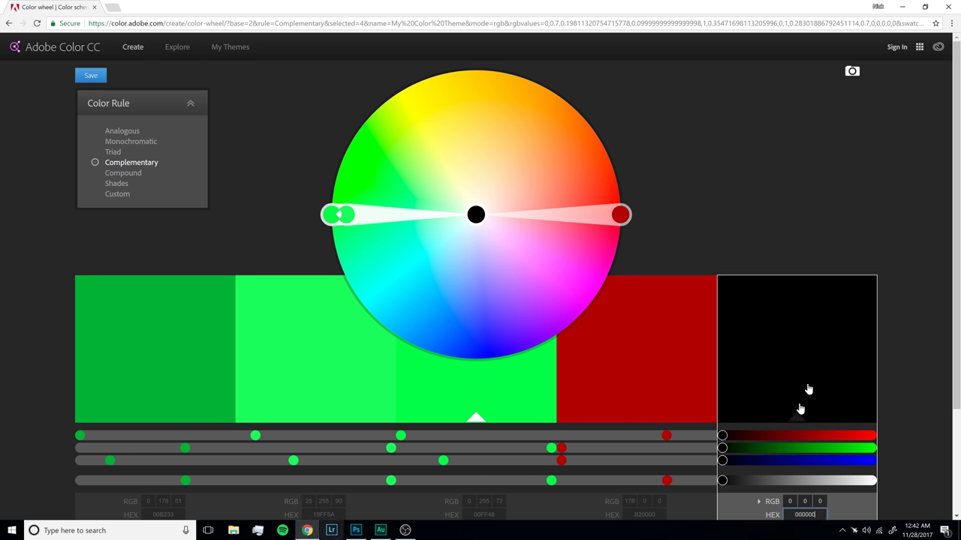
{"action": "type", "text": "1FF8FF"}
{"action": "left_click_drag", "start_coordinate": [329, 215], "coordinate": [343, 331]}
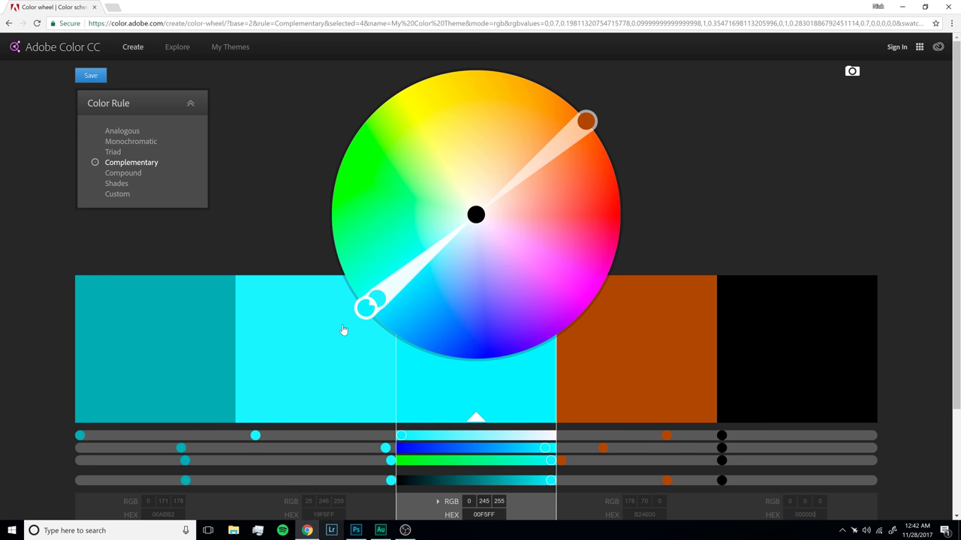
{"action": "left_click", "coordinate": [343, 331]}
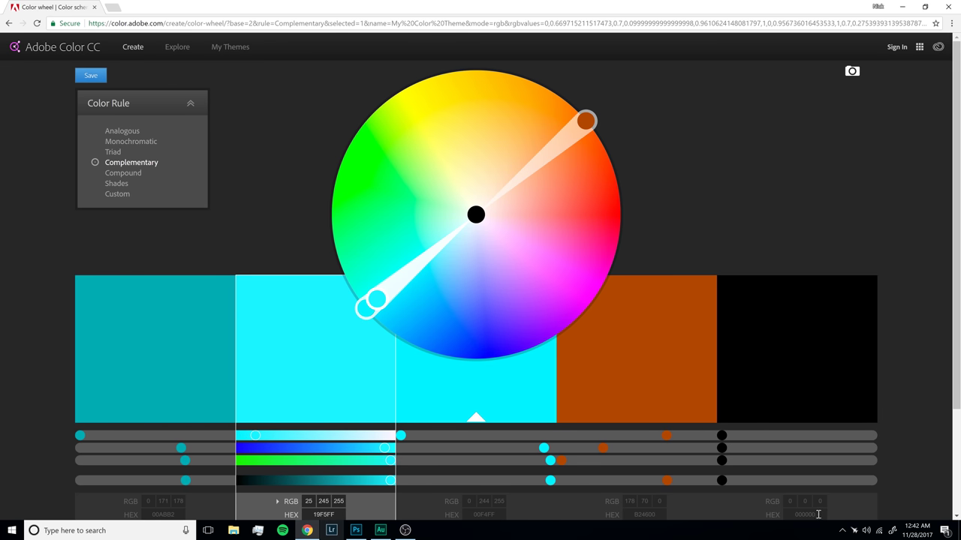
{"action": "left_click", "coordinate": [624, 339]}
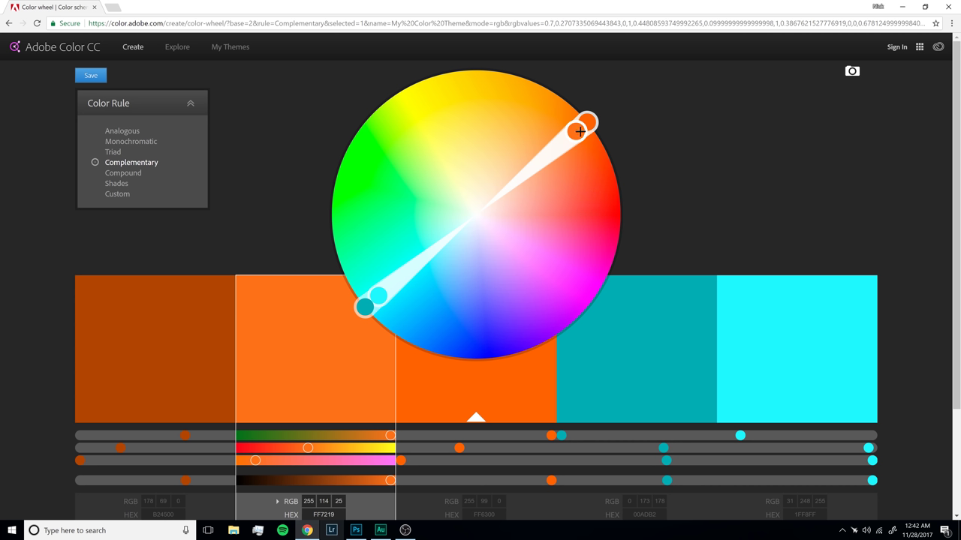
Step: Copy the orange swatch's hex code and add a Solid Color fill layer of FF7219 to the portrait in Photoshop
{"action": "left_click", "coordinate": [333, 514]}
{"action": "mouse_move", "coordinate": [356, 530]}
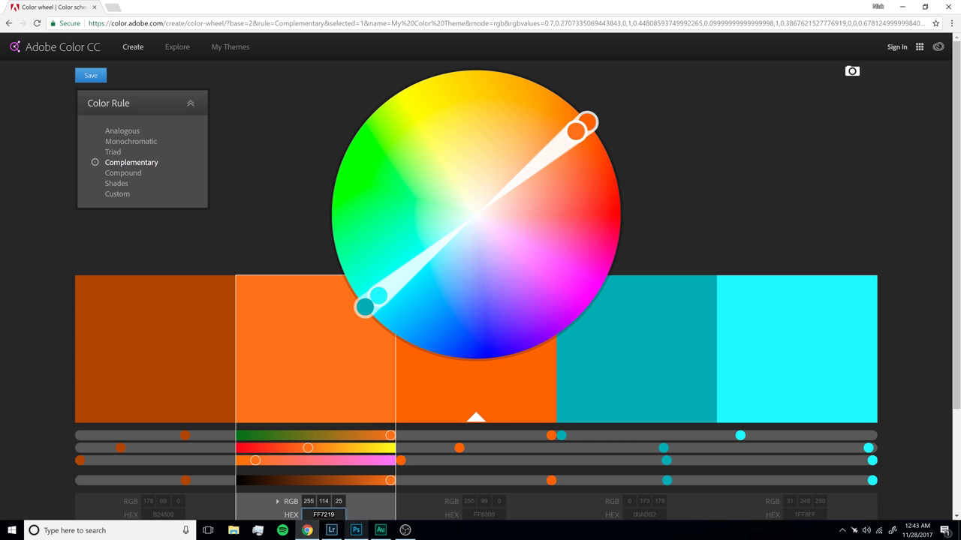
{"action": "left_click", "coordinate": [355, 530]}
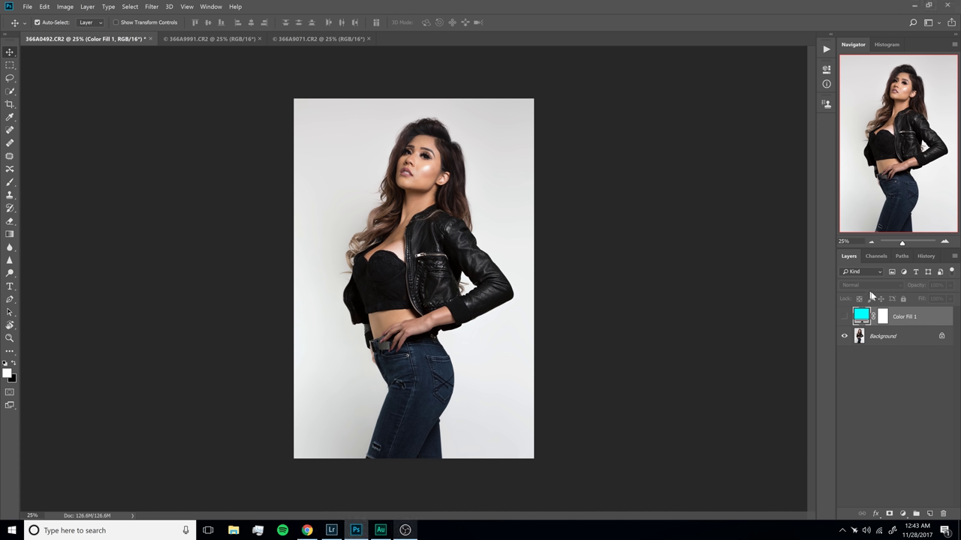
{"action": "left_click", "coordinate": [901, 513]}
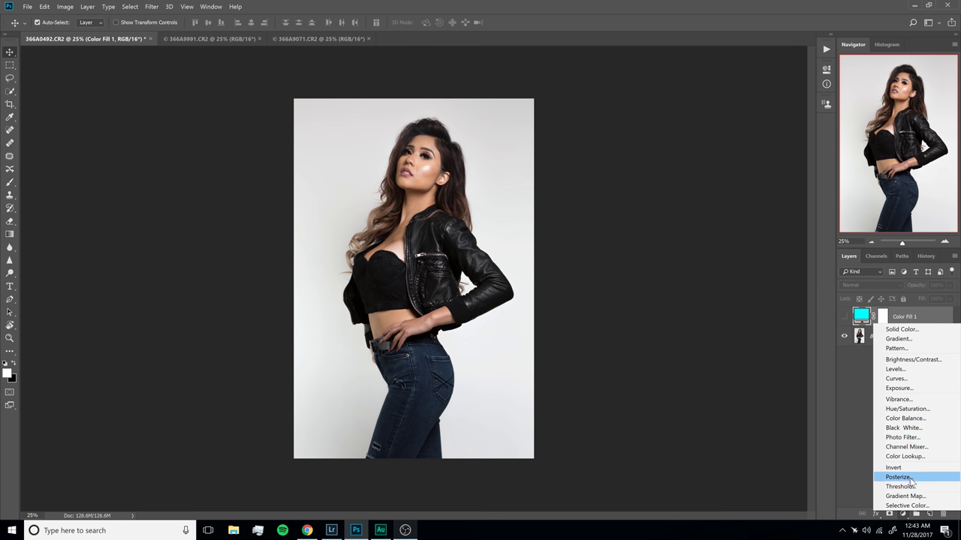
{"action": "left_click", "coordinate": [913, 332]}
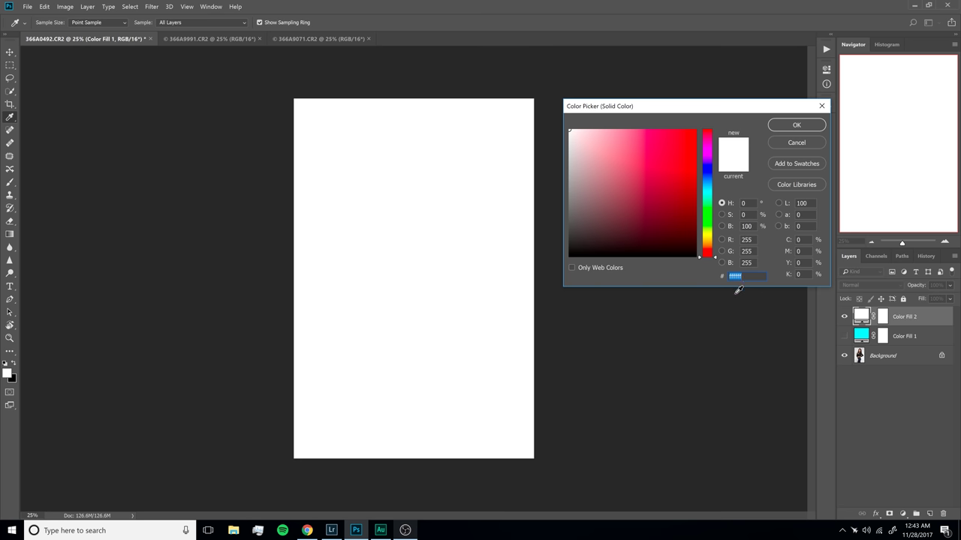
{"action": "type", "text": "FF7219"}
{"action": "left_click", "coordinate": [796, 125]}
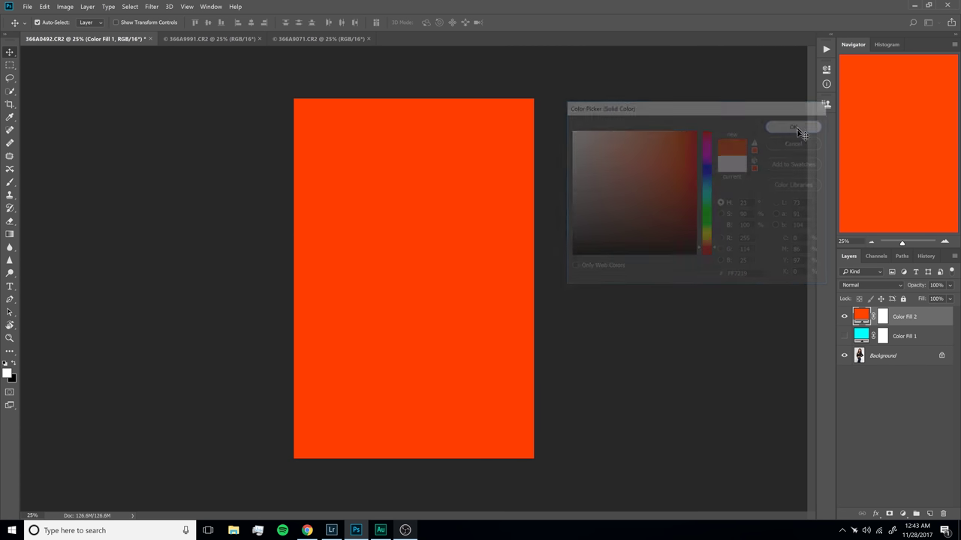
Step: Set the orange fill layer to Soft Light, then show the cyan fill layer and set it to Soft Light too
{"action": "left_click", "coordinate": [867, 286]}
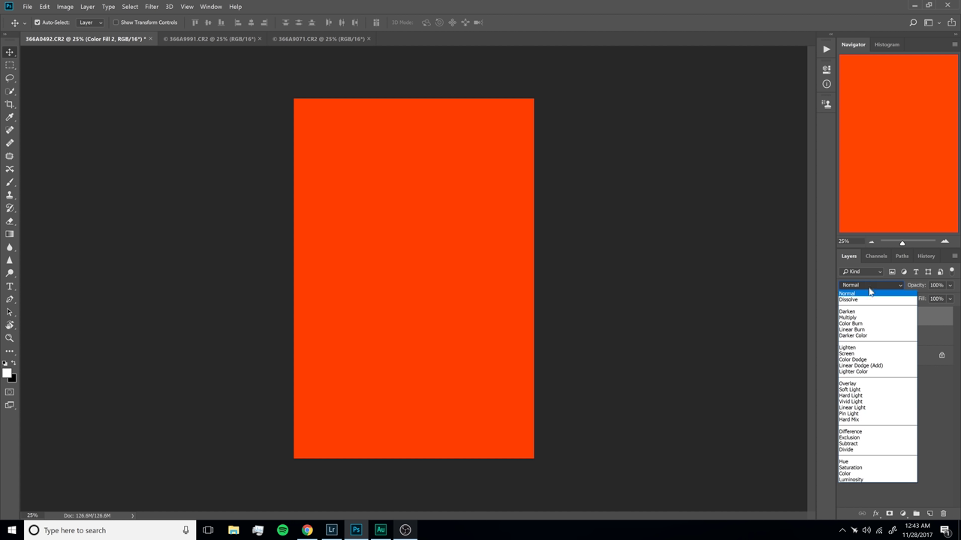
{"action": "left_click", "coordinate": [865, 390]}
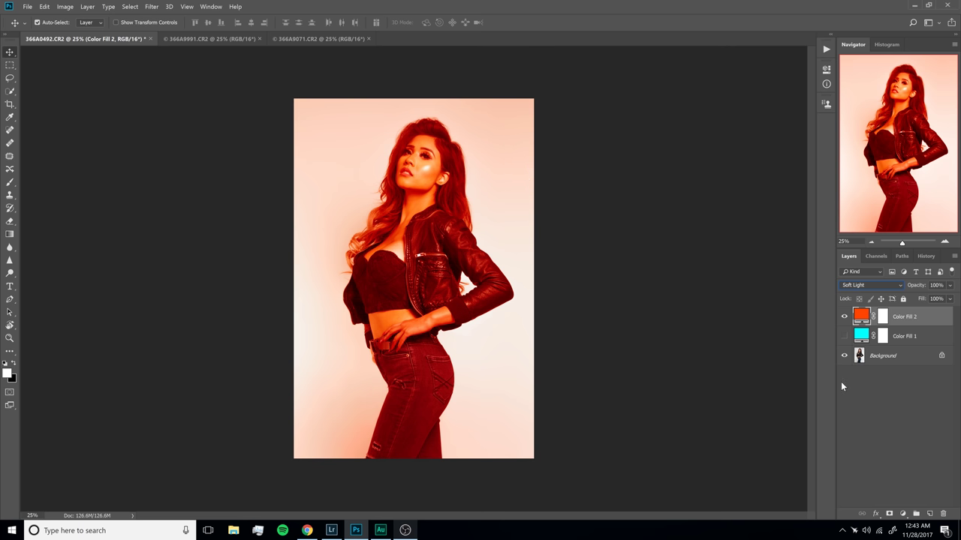
{"action": "left_click", "coordinate": [843, 335]}
{"action": "left_click", "coordinate": [900, 336]}
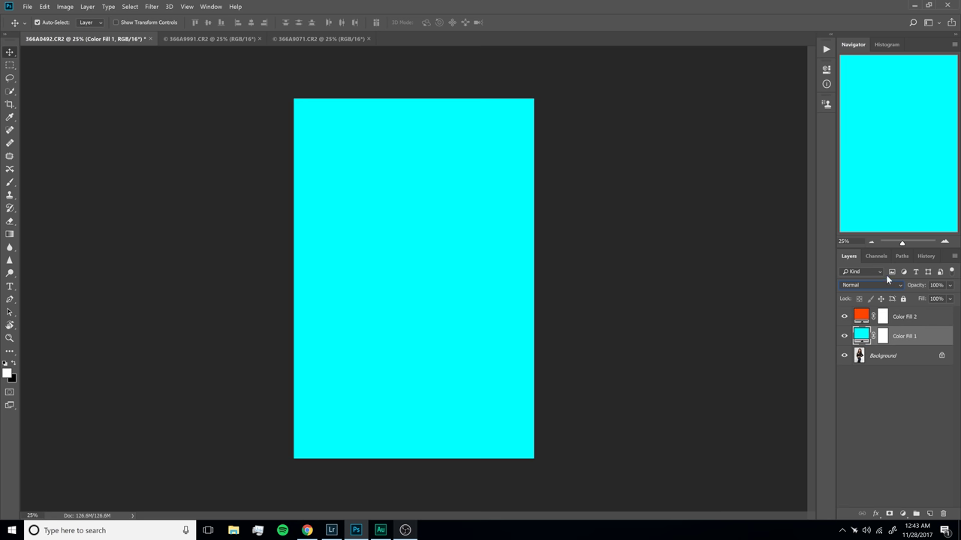
{"action": "left_click", "coordinate": [886, 285]}
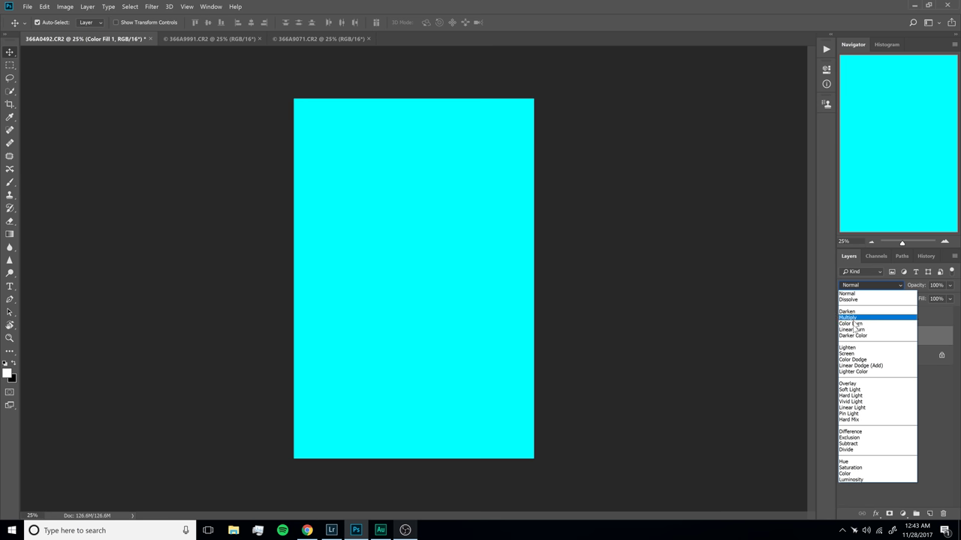
{"action": "left_click", "coordinate": [860, 390]}
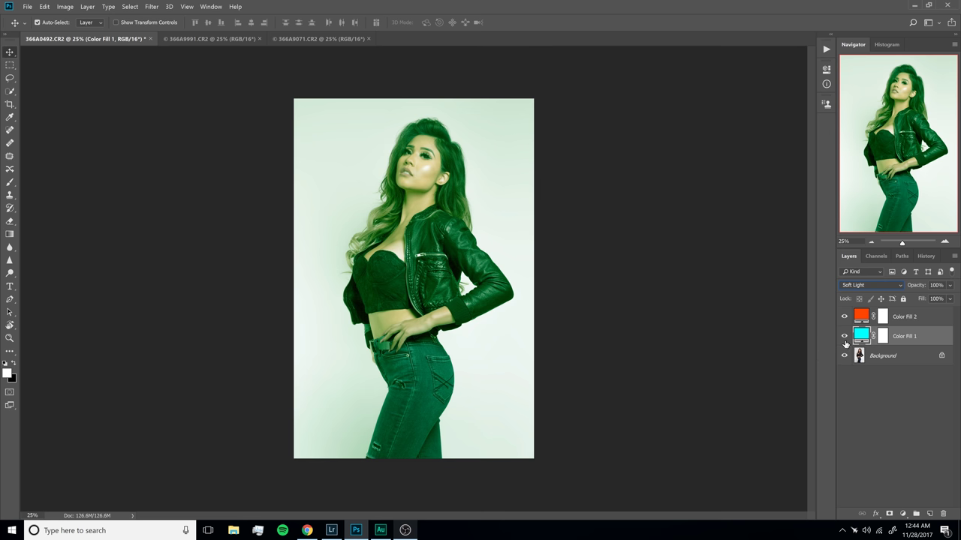
Step: Hide the orange fill layer and open the blending options of the cyan fill layer, Color Fill 1
{"action": "left_click", "coordinate": [844, 317]}
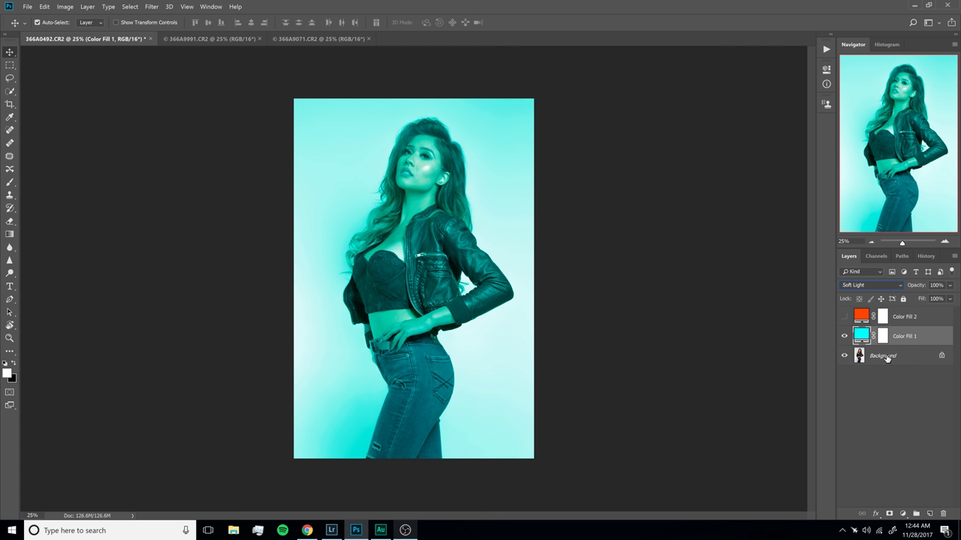
{"action": "double_click", "coordinate": [929, 339]}
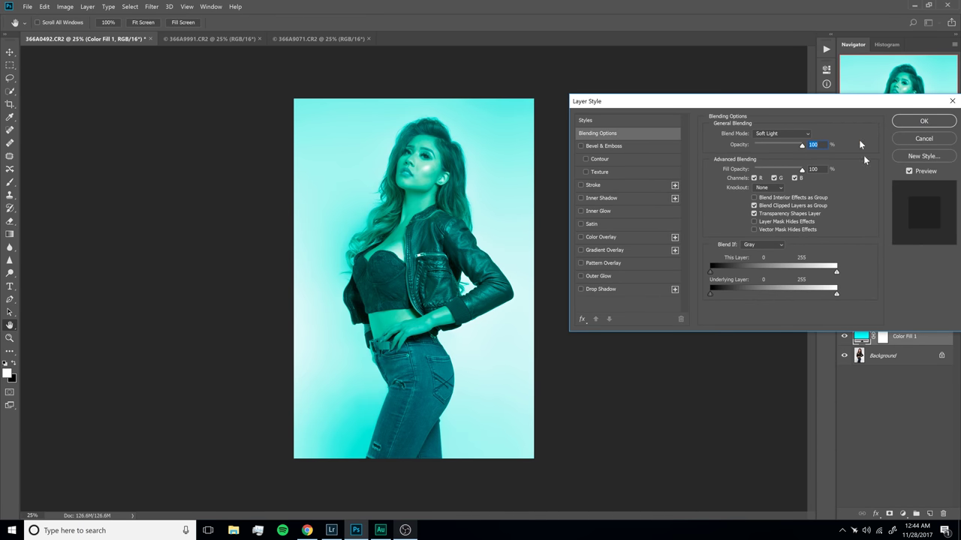
{"action": "left_click", "coordinate": [601, 134]}
{"action": "key", "text": "alt"}
{"action": "mouse_move", "coordinate": [712, 297]}
{"action": "left_mouse_down"}
{"action": "mouse_move", "coordinate": [748, 300]}
{"action": "mouse_move", "coordinate": [724, 308]}
{"action": "mouse_move", "coordinate": [784, 313]}
{"action": "mouse_move", "coordinate": [707, 314]}
{"action": "left_mouse_up"}
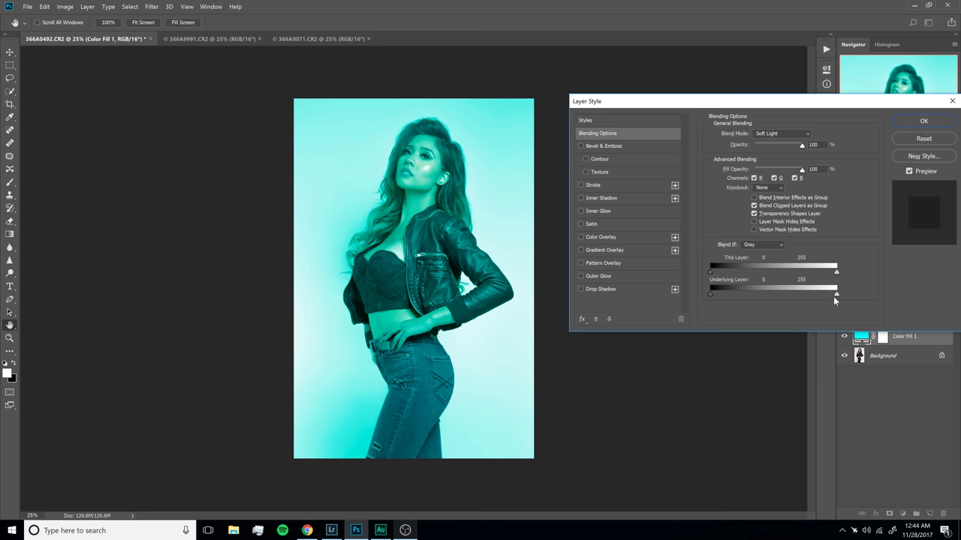
{"action": "left_click_drag", "start_coordinate": [836, 293], "coordinate": [785, 298]}
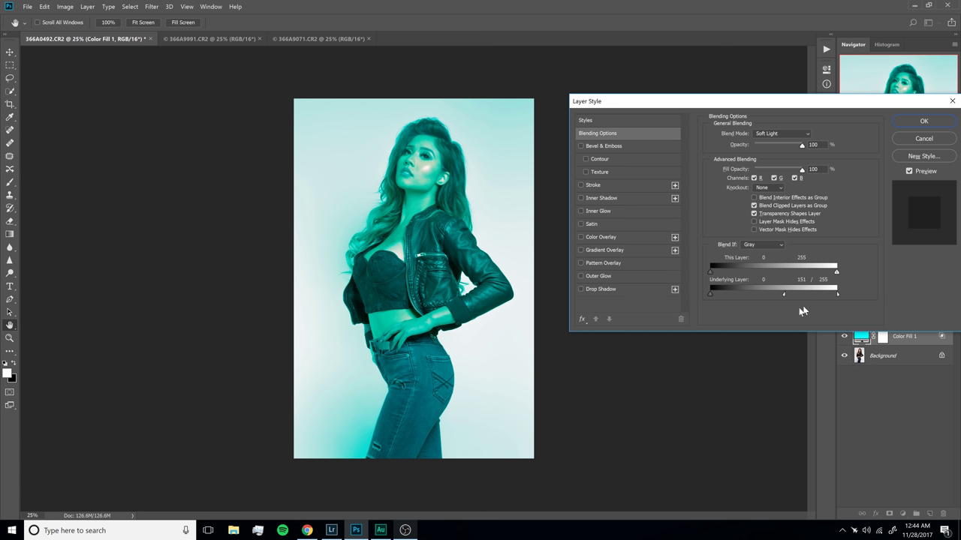
{"action": "left_click_drag", "start_coordinate": [777, 295], "coordinate": [836, 304]}
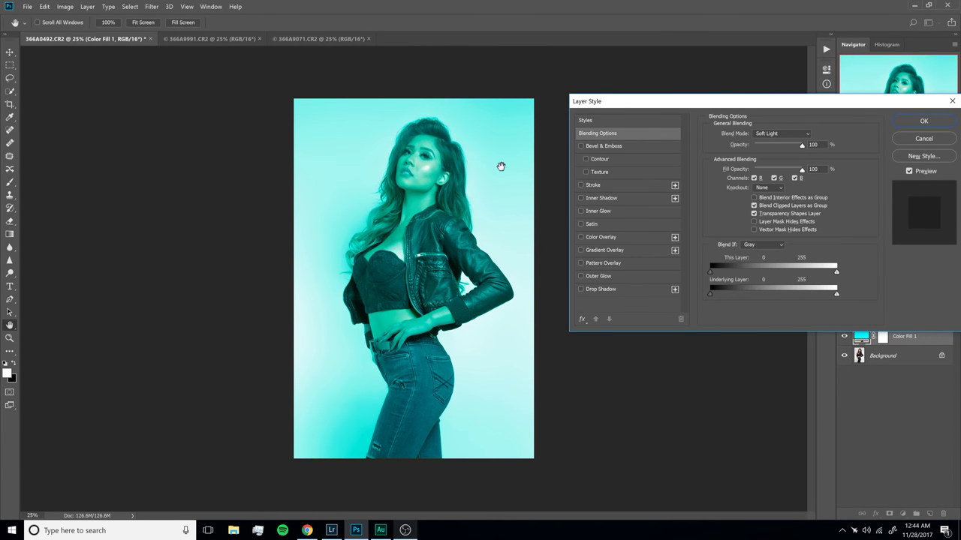
Step: Split the cyan layer's Underlying Layer highlight range to start at 0 and end in the deep shadows, and apply the style
{"action": "left_click_drag", "start_coordinate": [835, 294], "coordinate": [688, 308]}
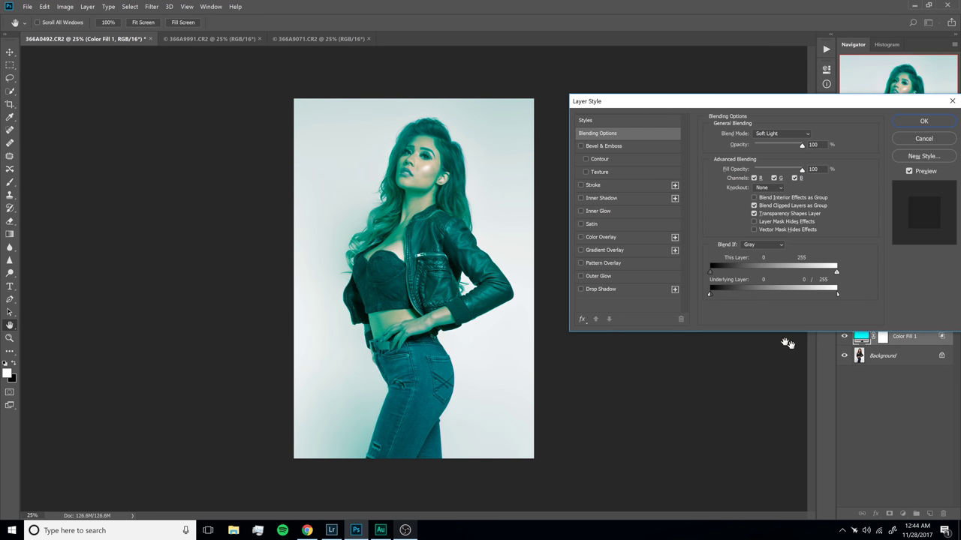
{"action": "left_click_drag", "start_coordinate": [836, 296], "coordinate": [854, 308]}
{"action": "left_click_drag", "start_coordinate": [745, 296], "coordinate": [727, 299]}
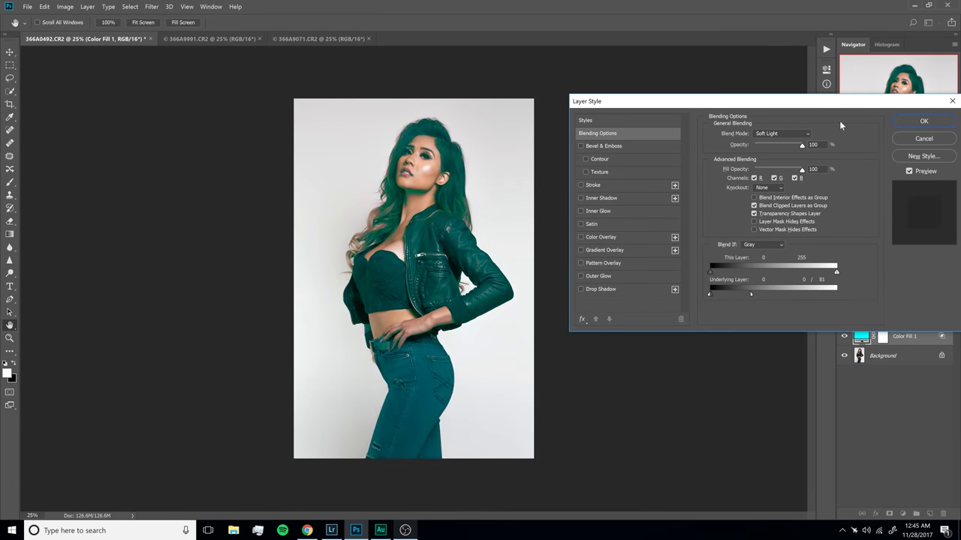
{"action": "left_click_drag", "start_coordinate": [845, 103], "coordinate": [819, 142]}
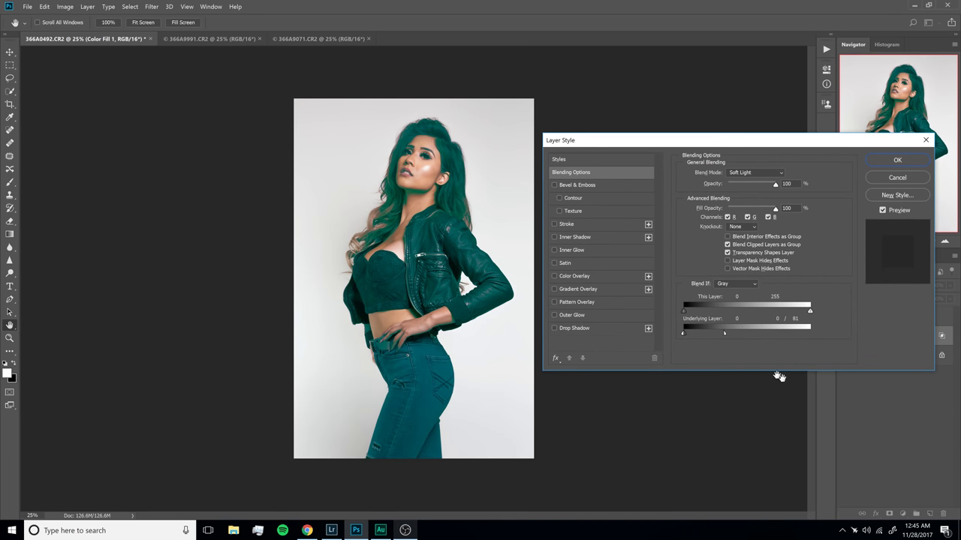
{"action": "mouse_move", "coordinate": [724, 331]}
{"action": "left_mouse_down"}
{"action": "mouse_move", "coordinate": [737, 331]}
{"action": "mouse_move", "coordinate": [713, 331]}
{"action": "left_mouse_up"}
{"action": "left_click_drag", "start_coordinate": [875, 141], "coordinate": [722, 89]}
{"action": "left_click", "coordinate": [738, 110]}
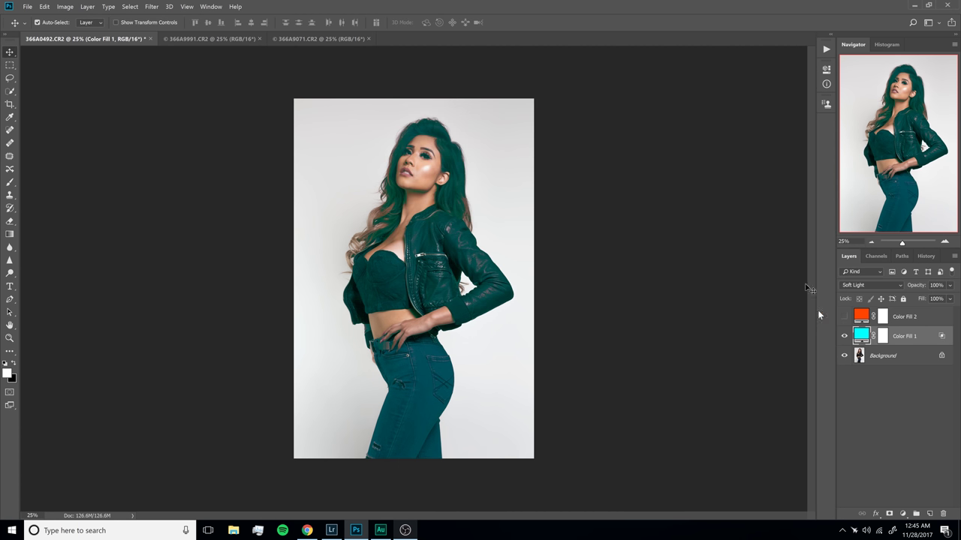
Step: Compare the portrait with and without the cyan fill layer, and set the layer's opacity to 30%
{"action": "left_click", "coordinate": [844, 336]}
{"action": "left_click", "coordinate": [844, 336]}
{"action": "left_click", "coordinate": [844, 337]}
{"action": "left_click", "coordinate": [844, 336]}
{"action": "left_click", "coordinate": [844, 336]}
{"action": "left_click", "coordinate": [844, 336]}
{"action": "left_click", "coordinate": [935, 285]}
{"action": "type", "text": "0"}
{"action": "key", "text": "Return"}
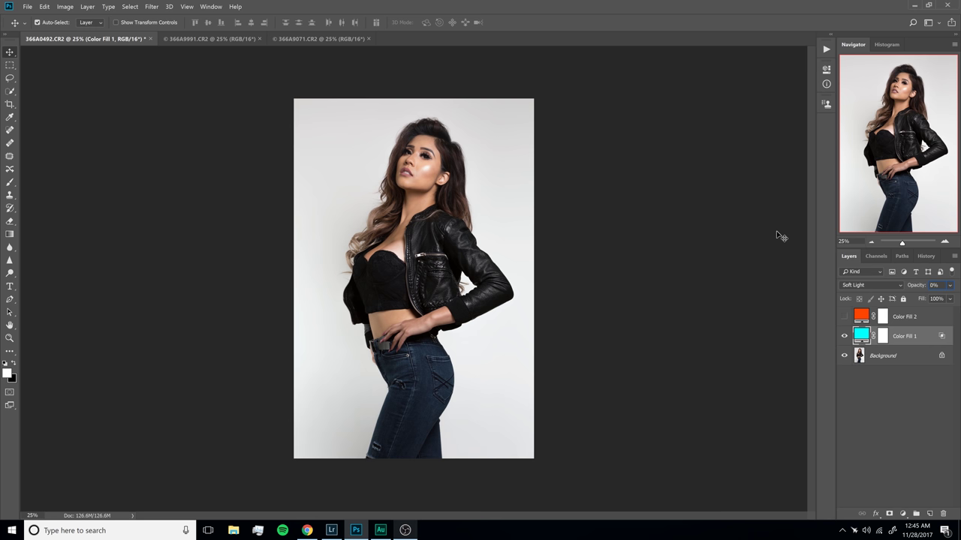
{"action": "type", "text": "30"}
{"action": "key", "text": "Return"}
Step: Examine the effect of the reduced cyan tint by comparing the portrait with the layer hidden and shown
{"action": "left_click", "coordinate": [845, 336]}
{"action": "left_click", "coordinate": [844, 336]}
{"action": "left_click", "coordinate": [844, 337]}
{"action": "left_click", "coordinate": [845, 337]}
{"action": "left_click", "coordinate": [844, 338]}
{"action": "left_click", "coordinate": [845, 338]}
{"action": "left_click", "coordinate": [844, 338]}
{"action": "left_click", "coordinate": [844, 337]}
{"action": "left_click", "coordinate": [844, 337]}
{"action": "left_click", "coordinate": [844, 338]}
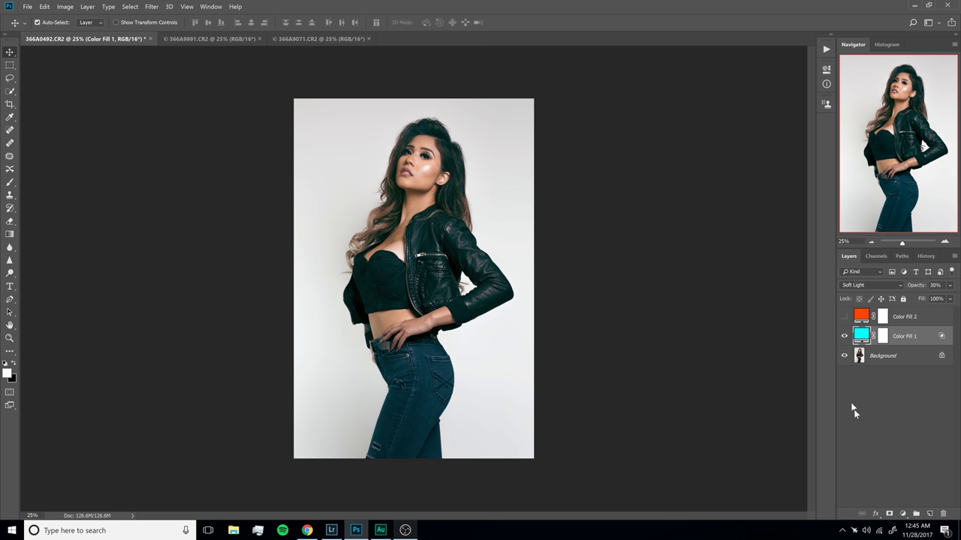
Step: Show the orange fill layer, Color Fill 2, and open its blending options beside the portrait
{"action": "left_click", "coordinate": [845, 317]}
{"action": "left_click", "coordinate": [899, 321]}
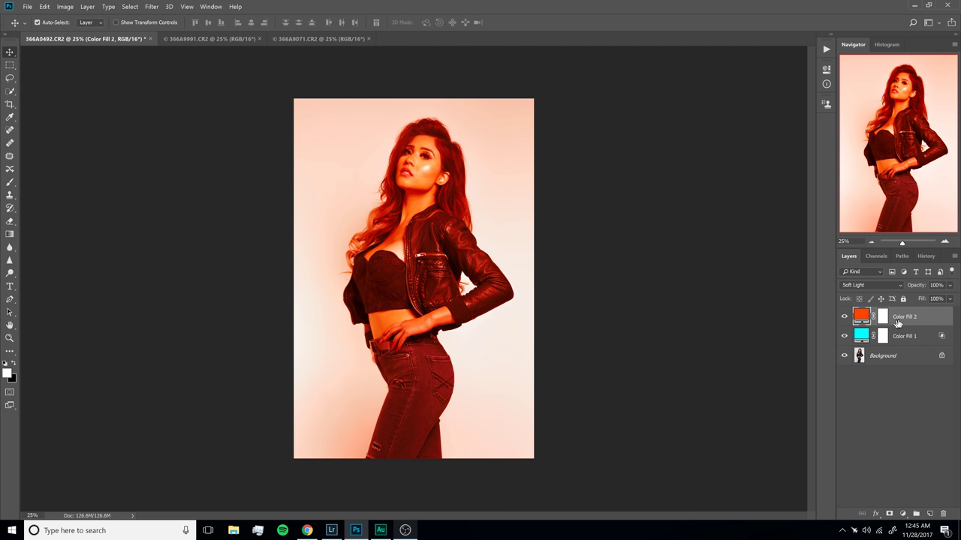
{"action": "double_click", "coordinate": [930, 320]}
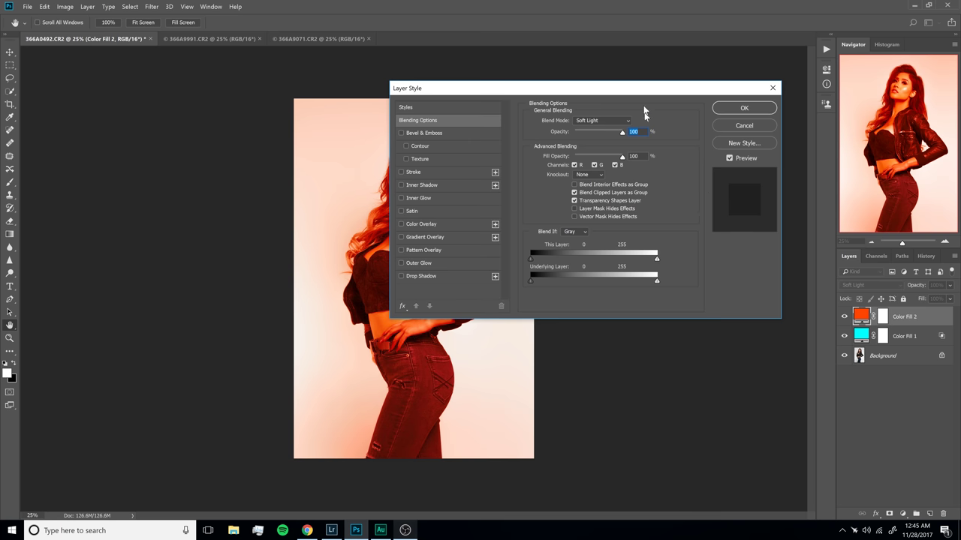
{"action": "left_click_drag", "start_coordinate": [641, 89], "coordinate": [798, 66]}
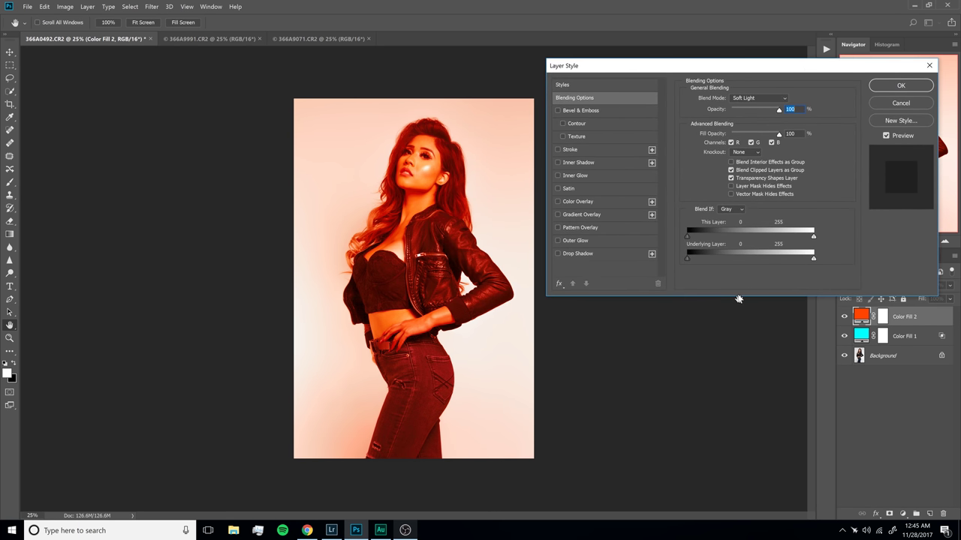
Step: Split the orange layer's Underlying Layer shadow range to about 94 / 255, and apply the style
{"action": "key", "text": "alt"}
{"action": "mouse_move", "coordinate": [697, 259]}
{"action": "left_mouse_down"}
{"action": "mouse_move", "coordinate": [748, 260]}
{"action": "mouse_move", "coordinate": [714, 256]}
{"action": "left_mouse_up"}
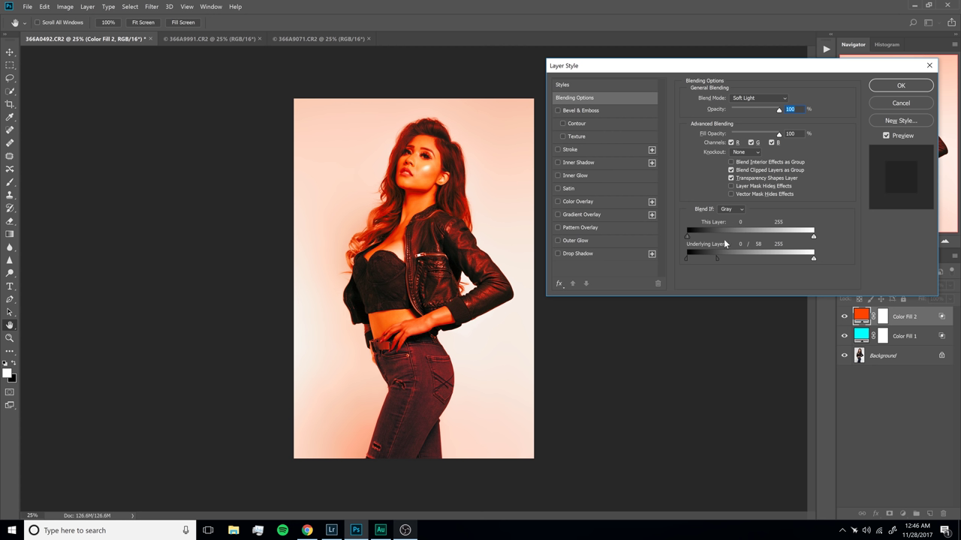
{"action": "key", "text": "alt"}
{"action": "left_click_drag", "start_coordinate": [709, 260], "coordinate": [686, 260]}
{"action": "left_click_drag", "start_coordinate": [761, 259], "coordinate": [821, 259]}
{"action": "left_click_drag", "start_coordinate": [776, 259], "coordinate": [821, 265]}
{"action": "left_click_drag", "start_coordinate": [687, 259], "coordinate": [698, 261]}
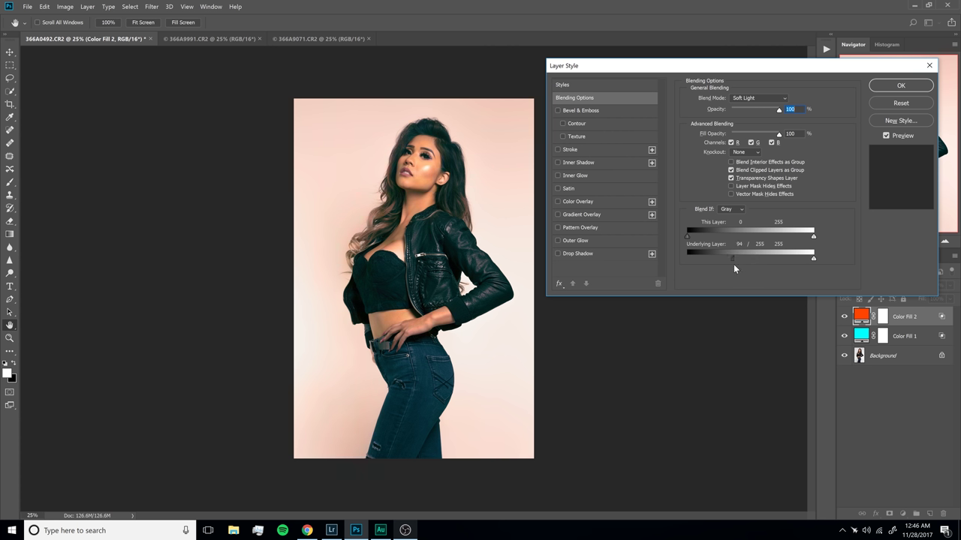
{"action": "left_click_drag", "start_coordinate": [733, 267], "coordinate": [734, 267]}
{"action": "left_click", "coordinate": [900, 85]}
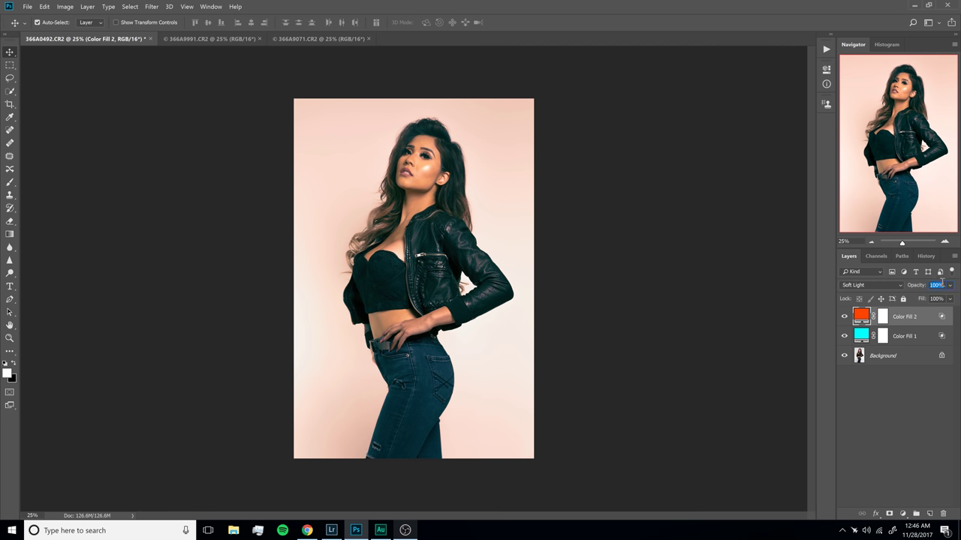
Step: Set the orange fill layer's opacity to 30% and compare the portrait with each color fill layer hidden in turn
{"action": "left_click", "coordinate": [936, 285]}
{"action": "type", "text": "30"}
{"action": "left_click", "coordinate": [845, 317]}
{"action": "left_click", "coordinate": [846, 316]}
{"action": "left_click", "coordinate": [848, 316]}
{"action": "left_click", "coordinate": [846, 316]}
{"action": "left_click", "coordinate": [845, 316]}
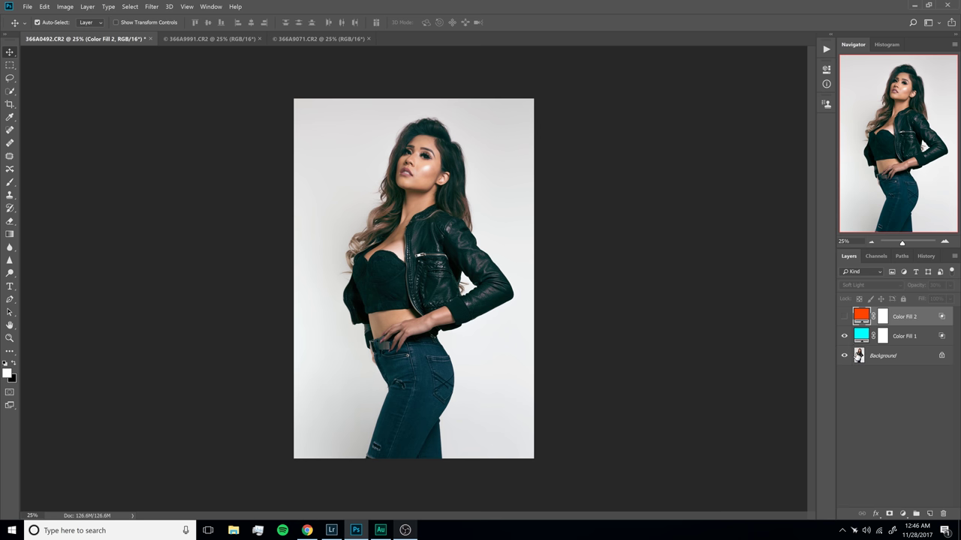
{"action": "left_click", "coordinate": [844, 336]}
{"action": "left_click", "coordinate": [845, 317]}
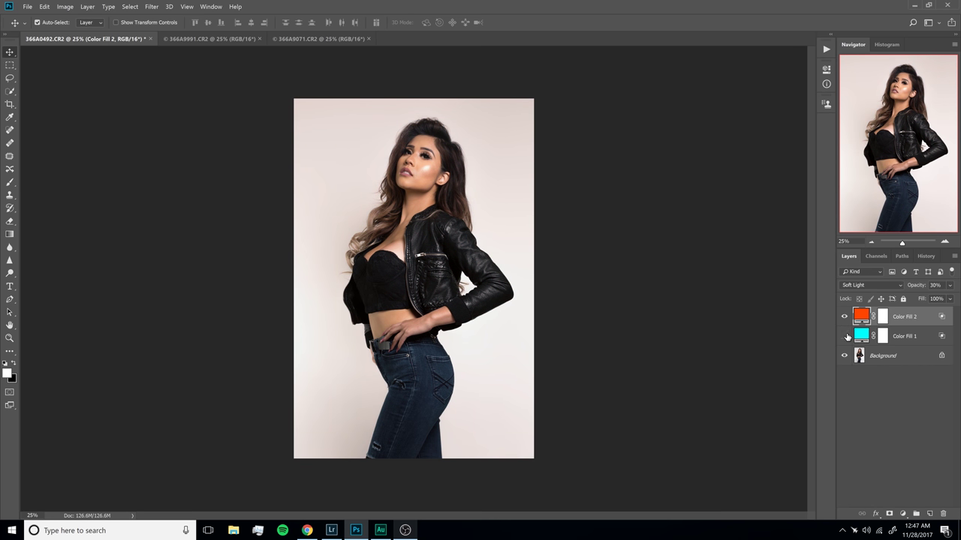
{"action": "left_click", "coordinate": [845, 336]}
Step: Group the orange and cyan fill layers, Color Fill 2 and Color Fill 1
{"action": "left_click", "coordinate": [906, 371]}
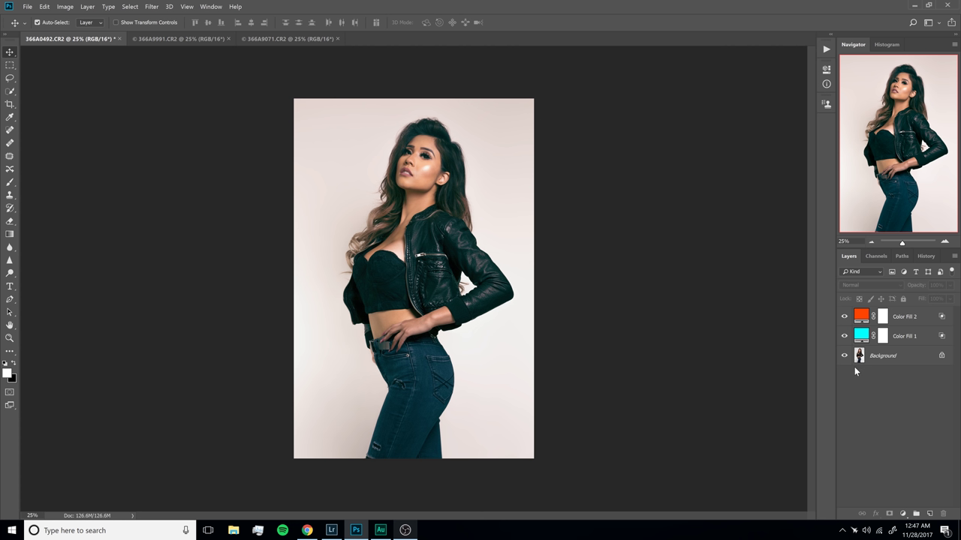
{"action": "left_click", "coordinate": [905, 338]}
{"action": "left_click", "coordinate": [908, 323]}
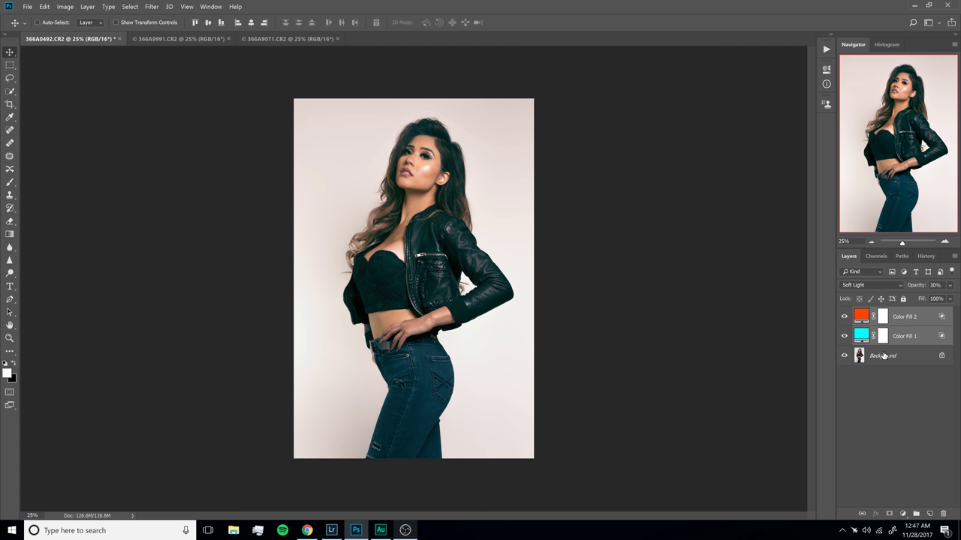
{"action": "key", "text": "ctrl+g"}
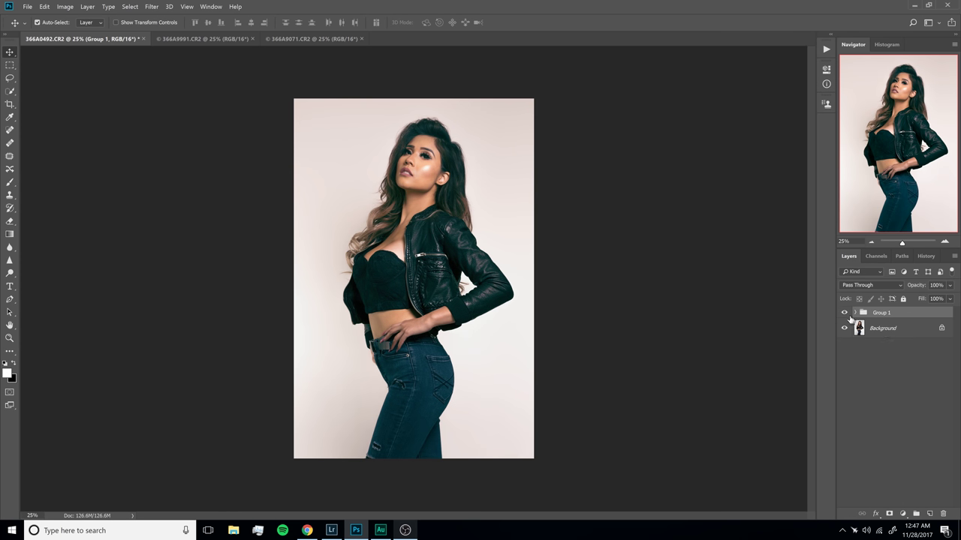
Step: Lower the group's opacity to 86% and compare the portrait with and without the color grade
{"action": "left_click", "coordinate": [844, 313]}
{"action": "left_click", "coordinate": [844, 313]}
{"action": "left_click", "coordinate": [845, 314]}
{"action": "left_click", "coordinate": [844, 314]}
{"action": "left_click_drag", "start_coordinate": [911, 289], "coordinate": [938, 292]}
{"action": "left_click_drag", "start_coordinate": [917, 287], "coordinate": [908, 286]}
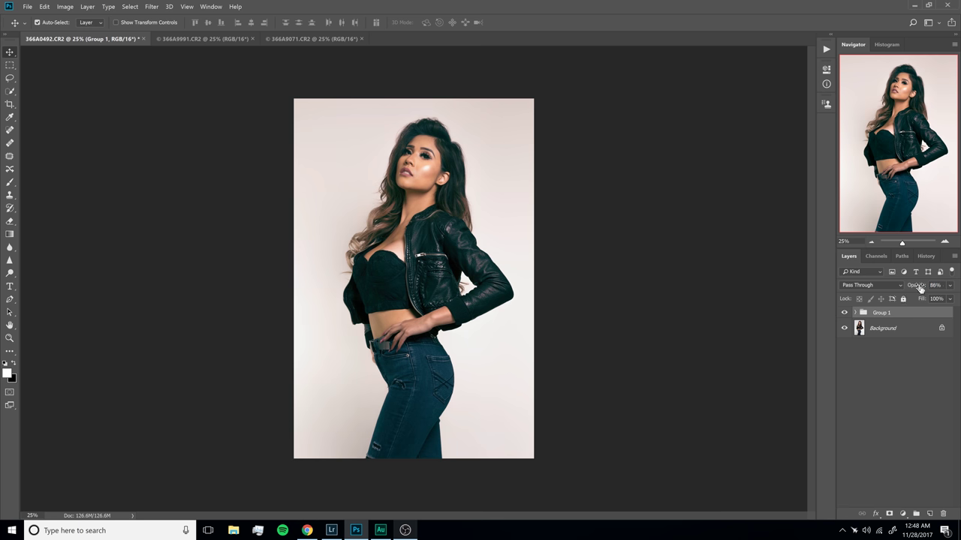
{"action": "left_click", "coordinate": [844, 314]}
{"action": "left_click", "coordinate": [843, 314]}
{"action": "left_click", "coordinate": [843, 313]}
{"action": "left_click", "coordinate": [844, 314]}
{"action": "left_click", "coordinate": [844, 313]}
{"action": "left_click", "coordinate": [844, 313]}
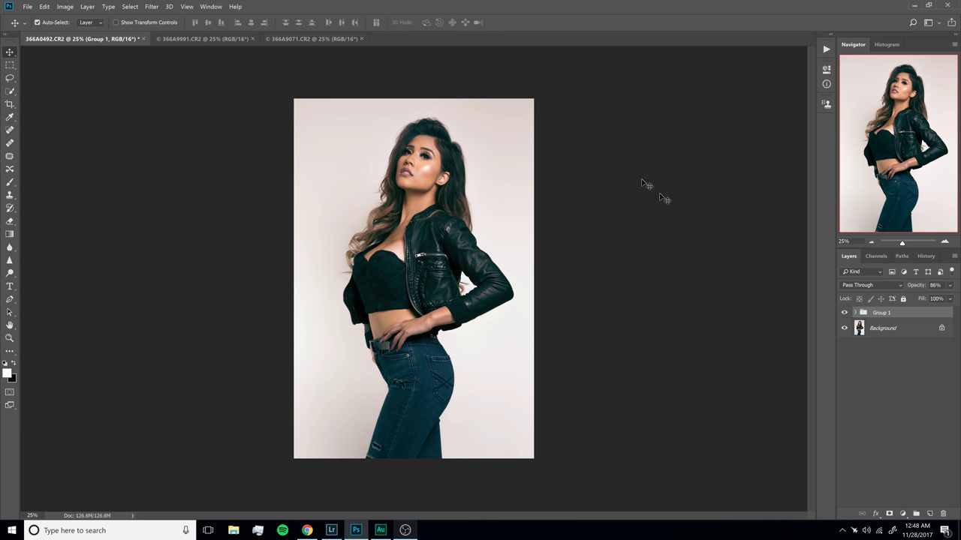
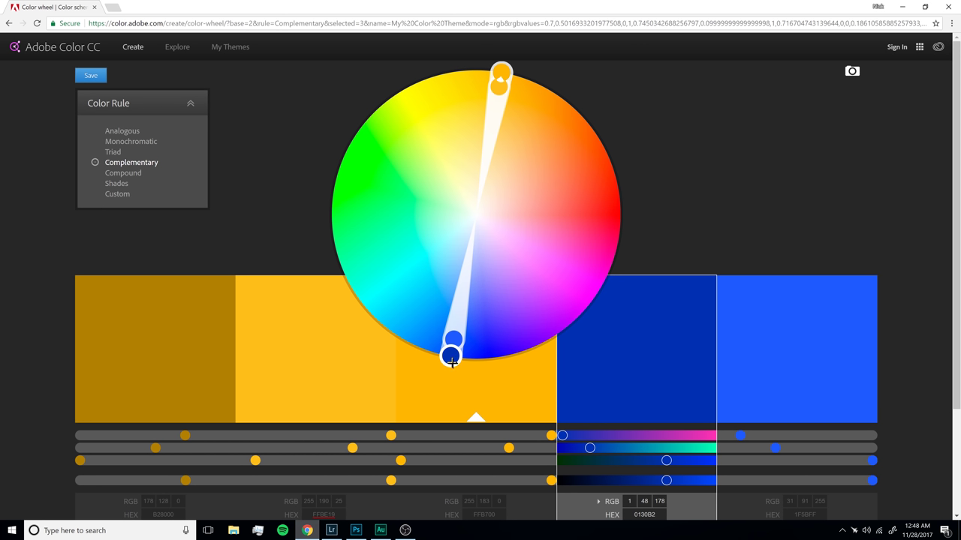
Step: Copy the yellow-orange base swatch's hex code and add a Solid Color fill layer of FFB700 to portrait 366A9991.CR2 in Photoshop
{"action": "left_click", "coordinate": [500, 71]}
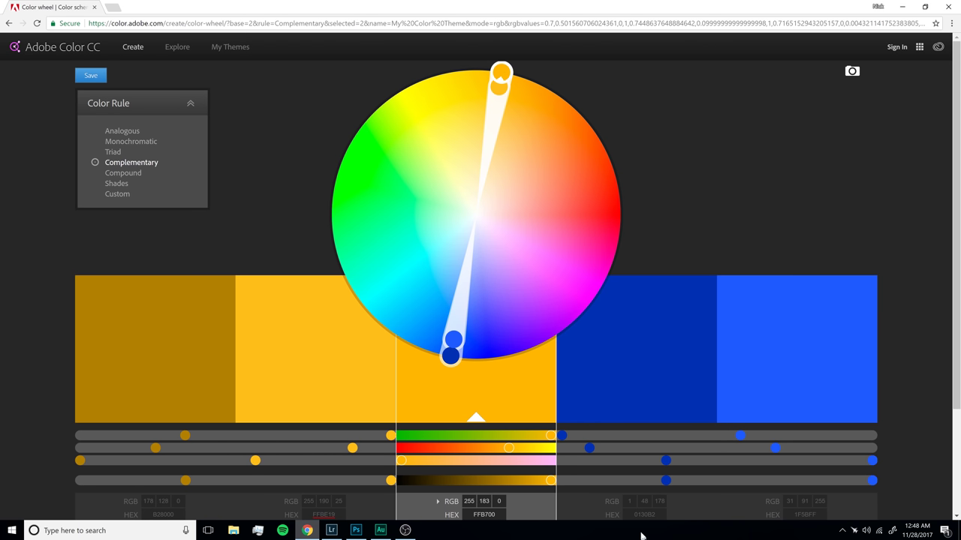
{"action": "left_click", "coordinate": [484, 514]}
{"action": "left_click", "coordinate": [355, 531]}
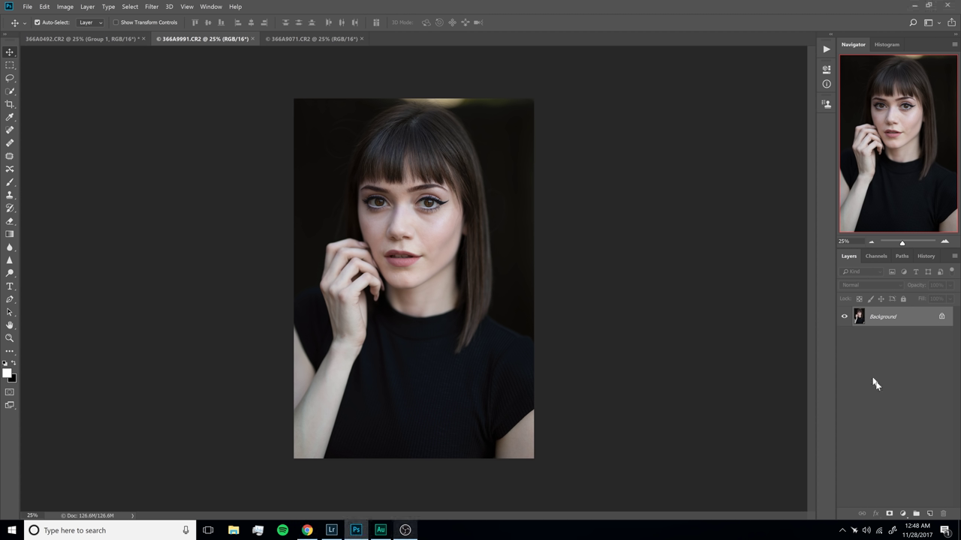
{"action": "left_click", "coordinate": [902, 513]}
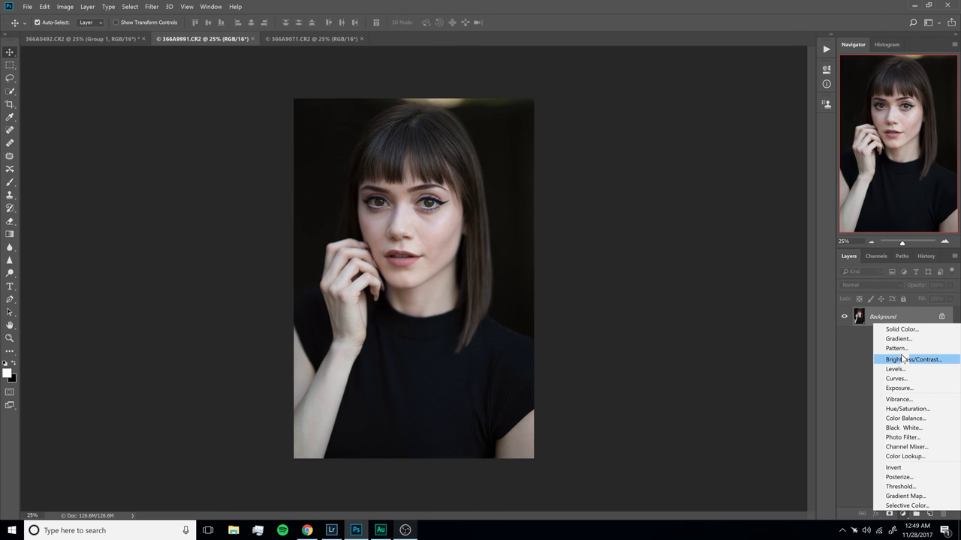
{"action": "left_click", "coordinate": [903, 328]}
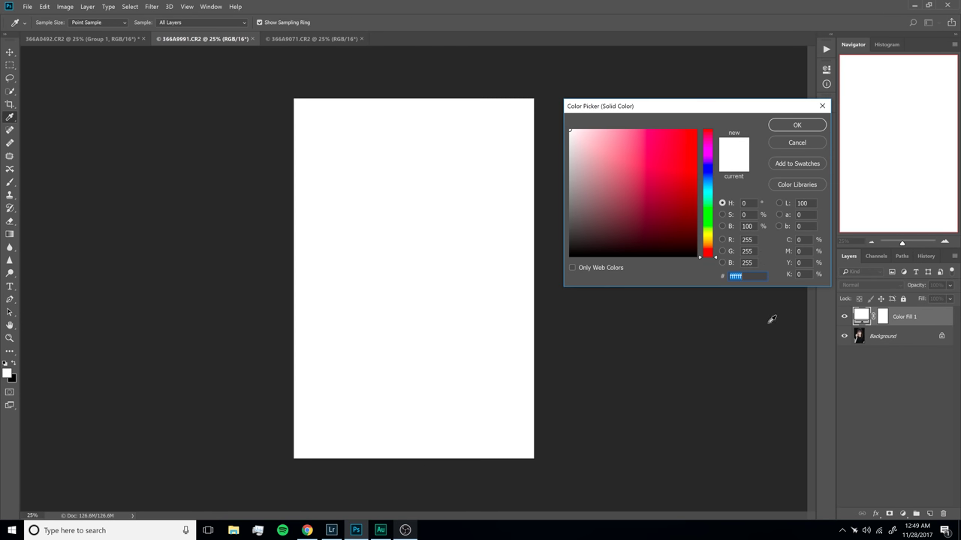
{"action": "type", "text": "FFB700"}
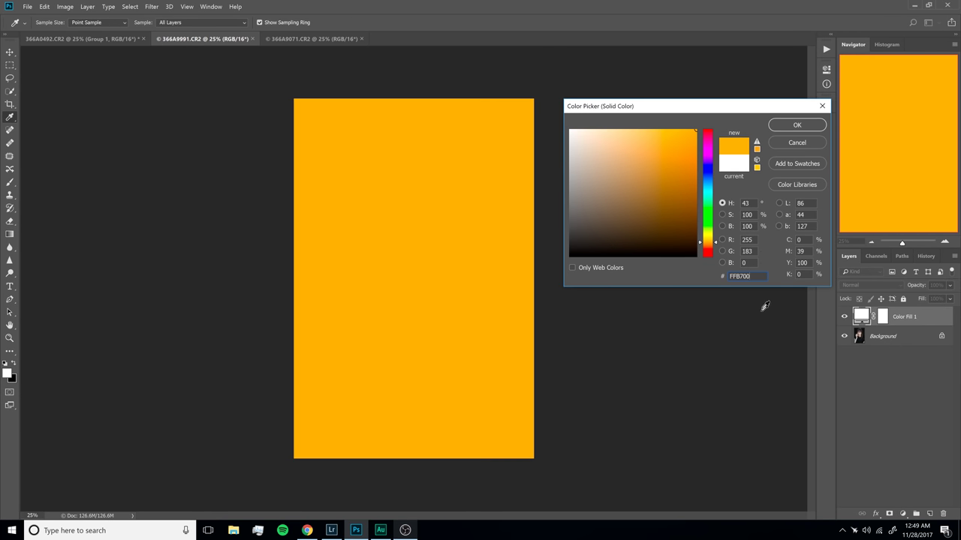
{"action": "left_click", "coordinate": [794, 125]}
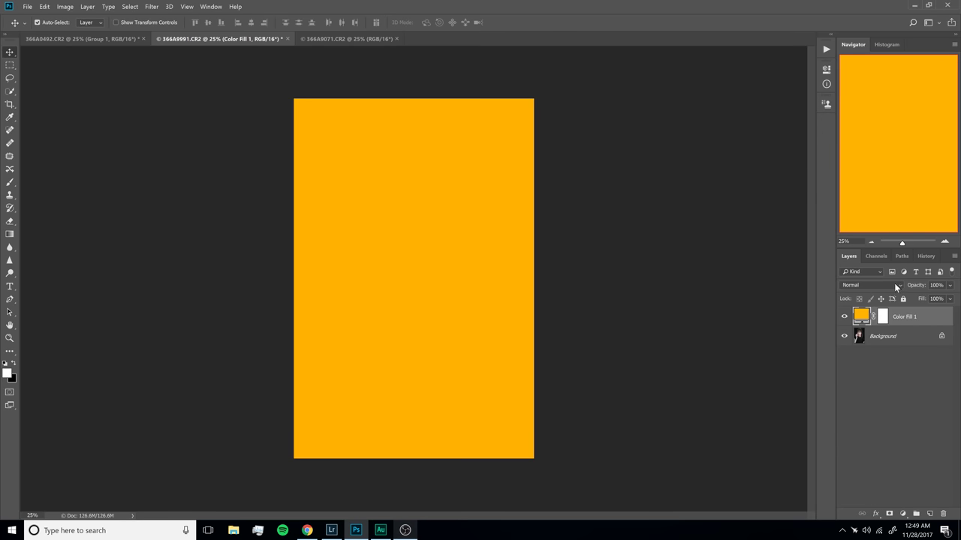
Step: Set the yellow-orange fill layer's blend mode to Soft Light and hide the layer
{"action": "left_click", "coordinate": [895, 284]}
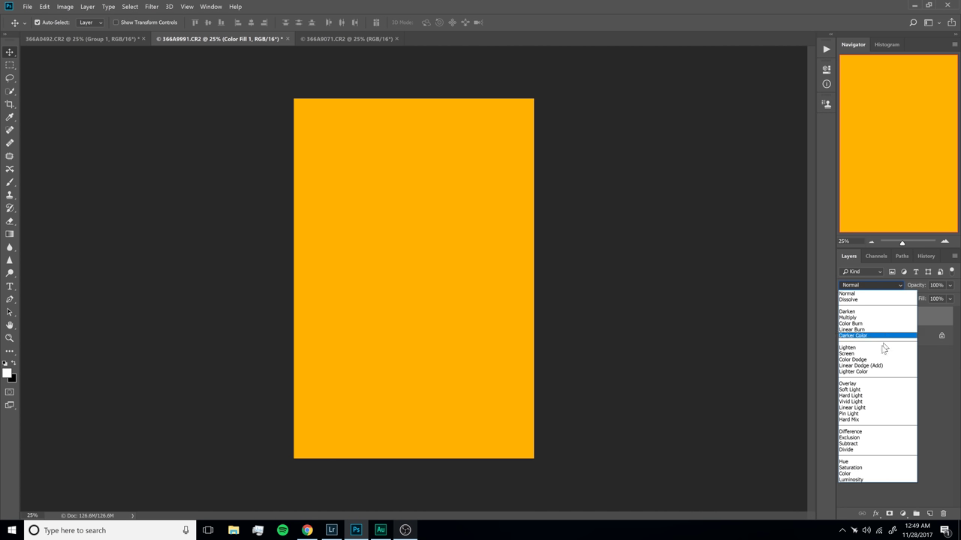
{"action": "left_click", "coordinate": [863, 390]}
{"action": "left_click", "coordinate": [844, 316]}
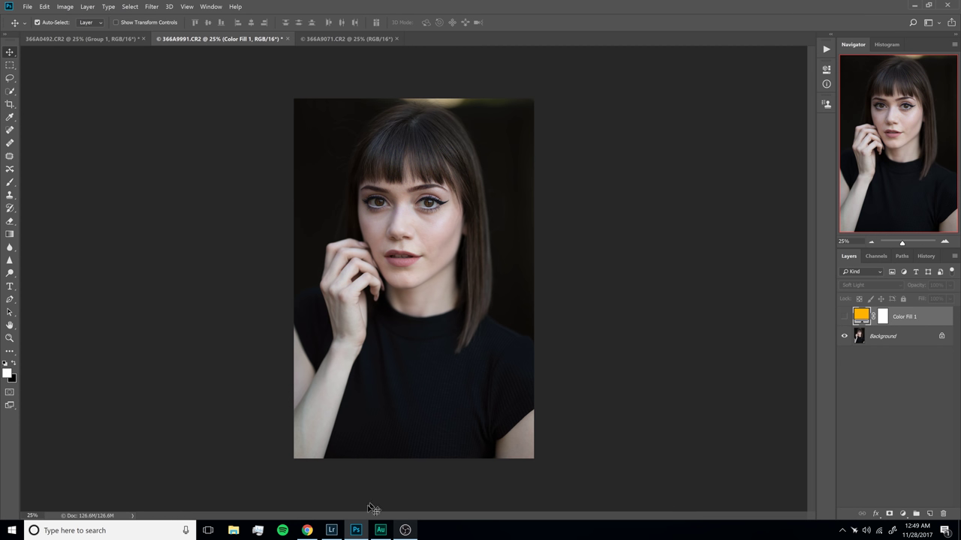
Step: Switch to Adobe Color, copy the complementary dark blue swatch's hex code, 0030B2, and return to Photoshop
{"action": "left_click", "coordinate": [307, 529]}
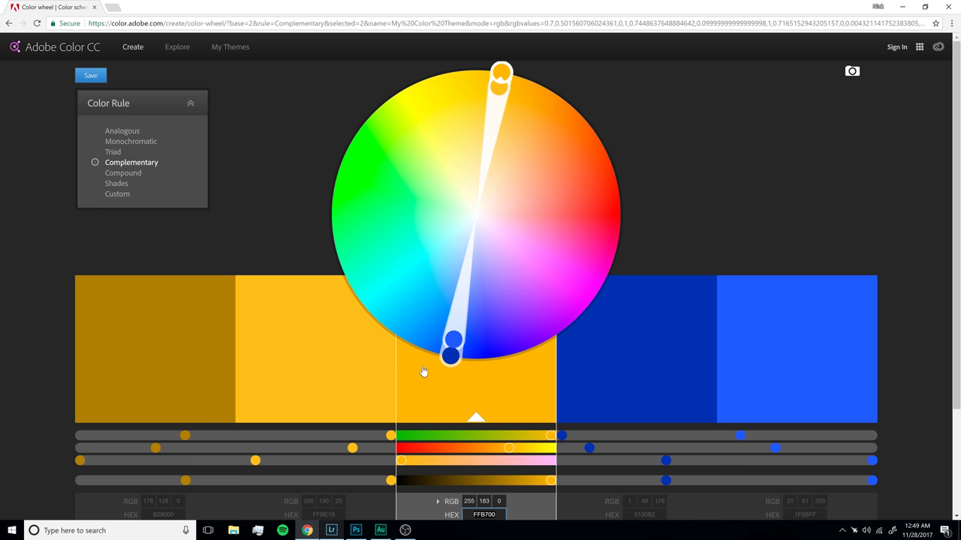
{"action": "left_click", "coordinate": [449, 356]}
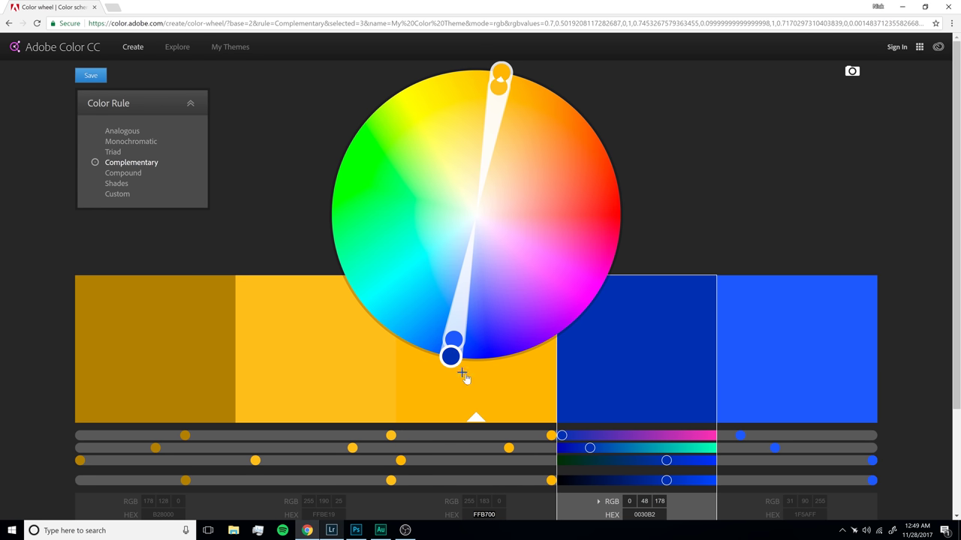
{"action": "left_click", "coordinate": [650, 514]}
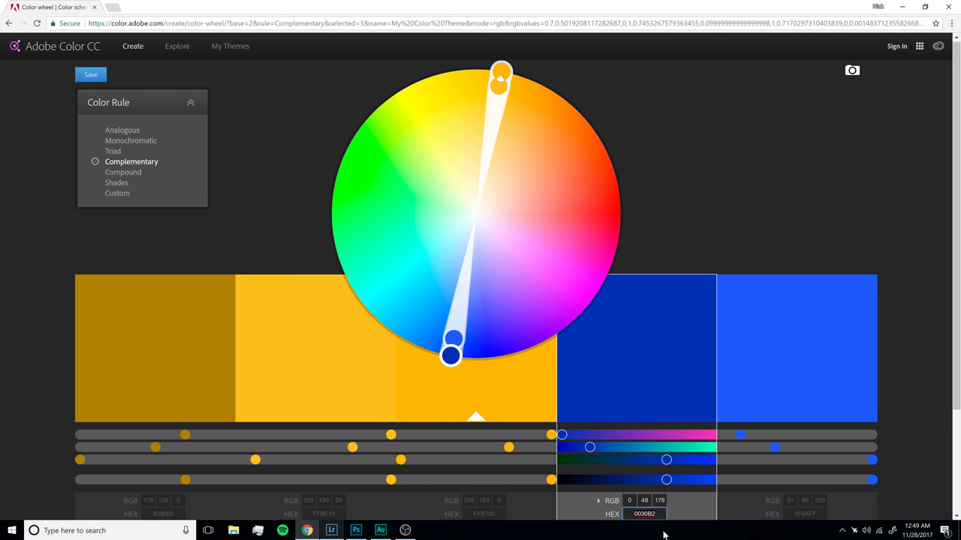
{"action": "key", "text": "BackSpace"}
{"action": "key", "text": "BackSpace"}
{"action": "key", "text": "BackSpace"}
{"action": "key", "text": "BackSpace"}
{"action": "key", "text": "BackSpace"}
{"action": "key", "text": "BackSpace"}
{"action": "key", "text": "ctrl+z"}
{"action": "left_click", "coordinate": [357, 531]}
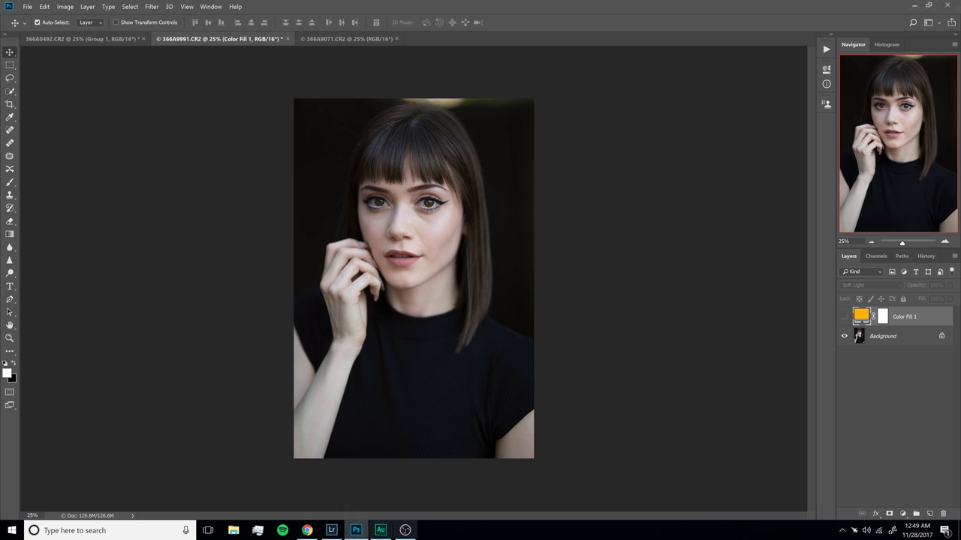
Step: Add a Solid Color fill layer of 0030B2 above the yellow-orange one and set it to Soft Light
{"action": "left_click", "coordinate": [900, 513]}
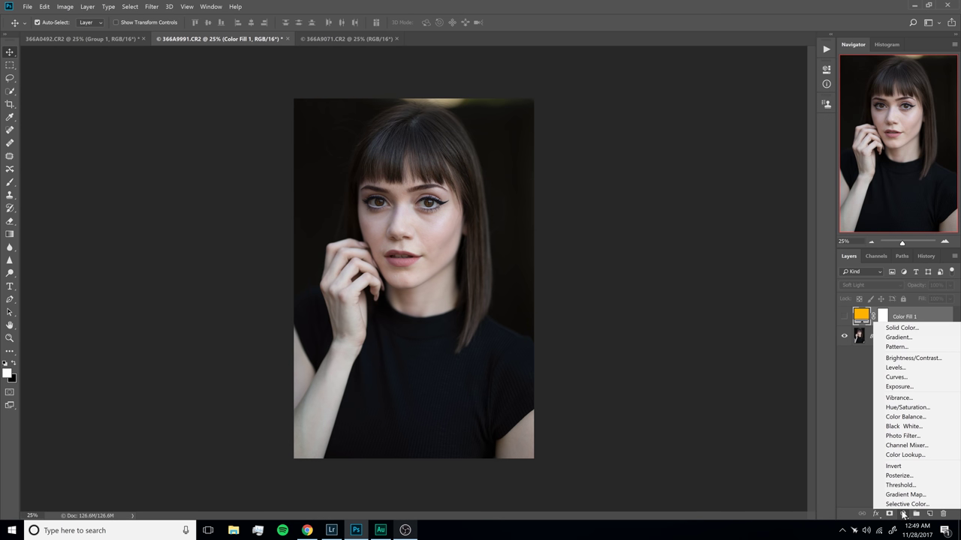
{"action": "left_click", "coordinate": [910, 328]}
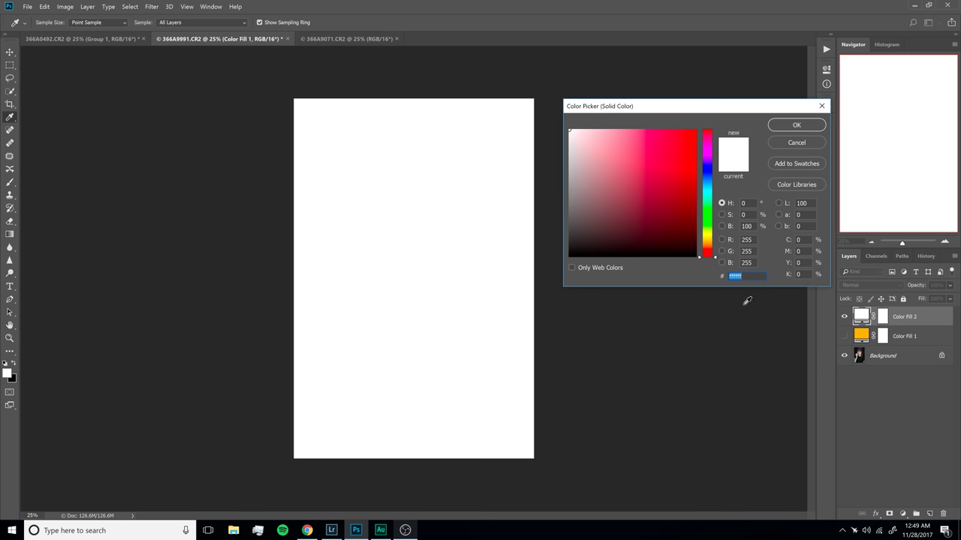
{"action": "type", "text": "0030B2"}
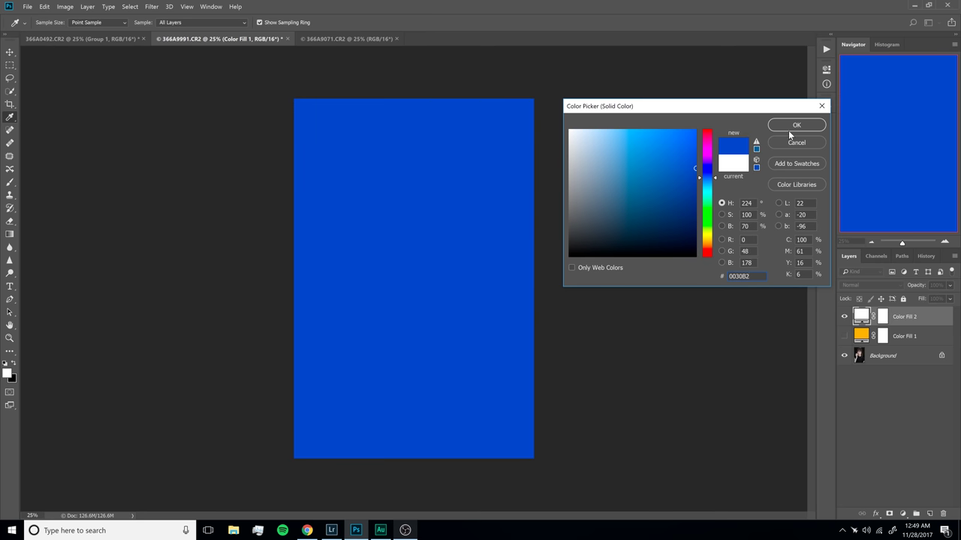
{"action": "left_click", "coordinate": [793, 126]}
{"action": "left_click", "coordinate": [874, 285]}
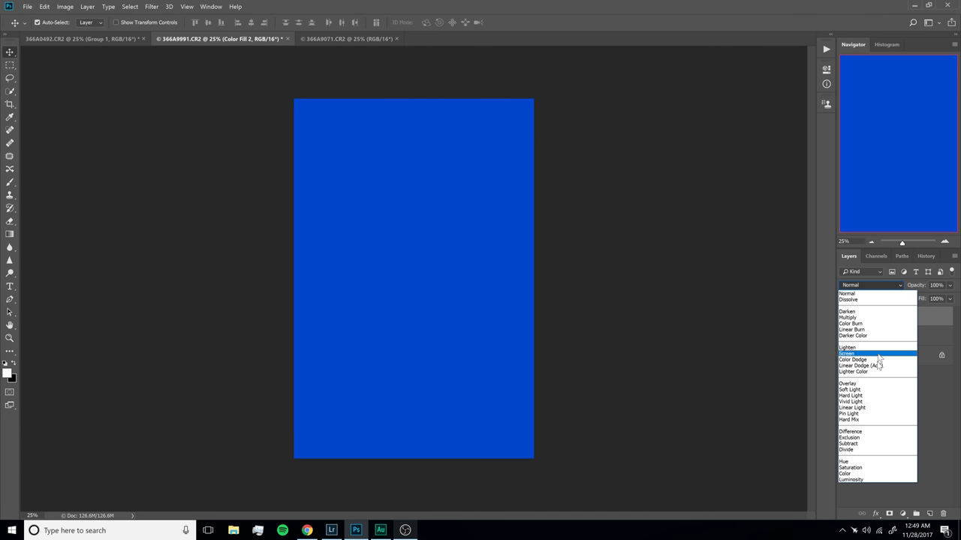
{"action": "left_click", "coordinate": [862, 391]}
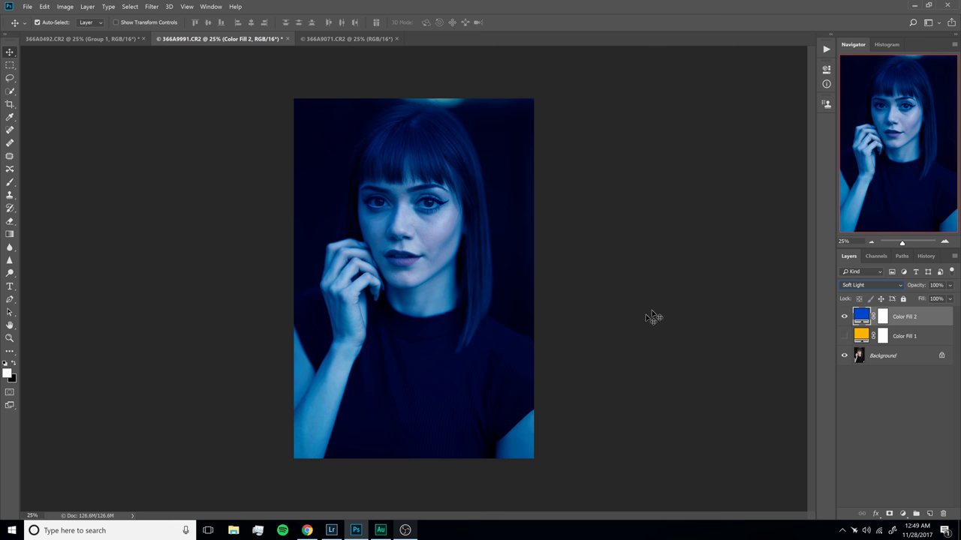
Step: Limit the blue fill layer to the shadows by splitting its Blend If underlying-layer highlight slider to 0 and about 44
{"action": "double_click", "coordinate": [936, 321]}
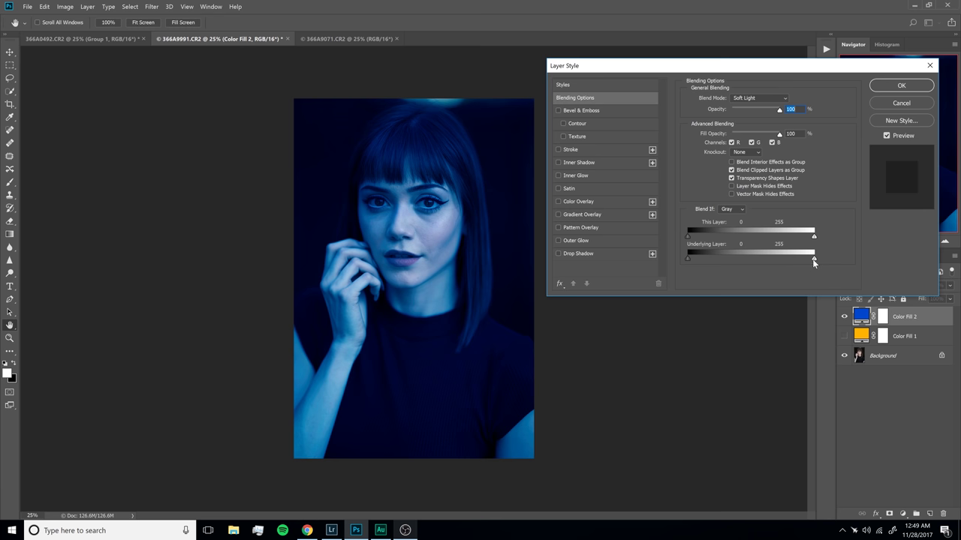
{"action": "key", "text": "alt"}
{"action": "left_click_drag", "start_coordinate": [813, 259], "coordinate": [615, 275]}
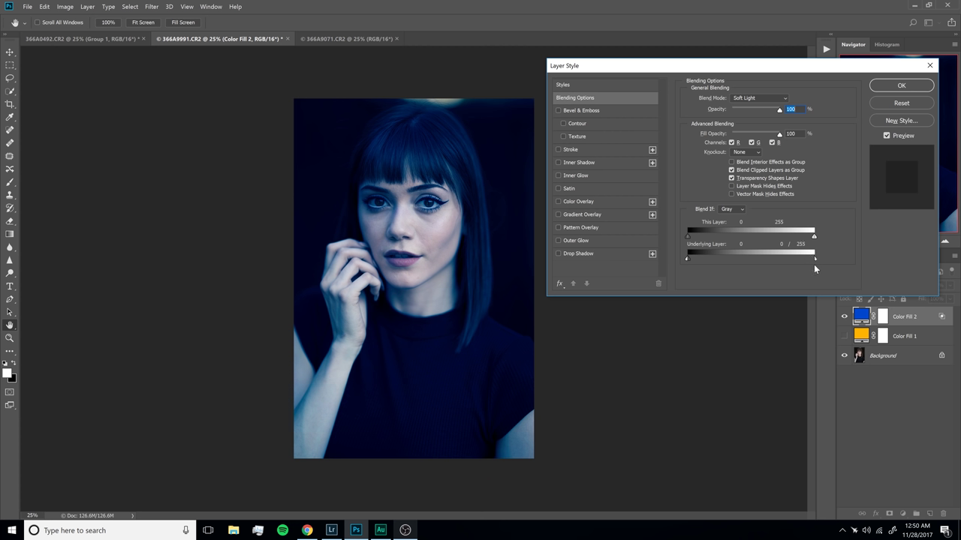
{"action": "left_click_drag", "start_coordinate": [815, 259], "coordinate": [805, 264]}
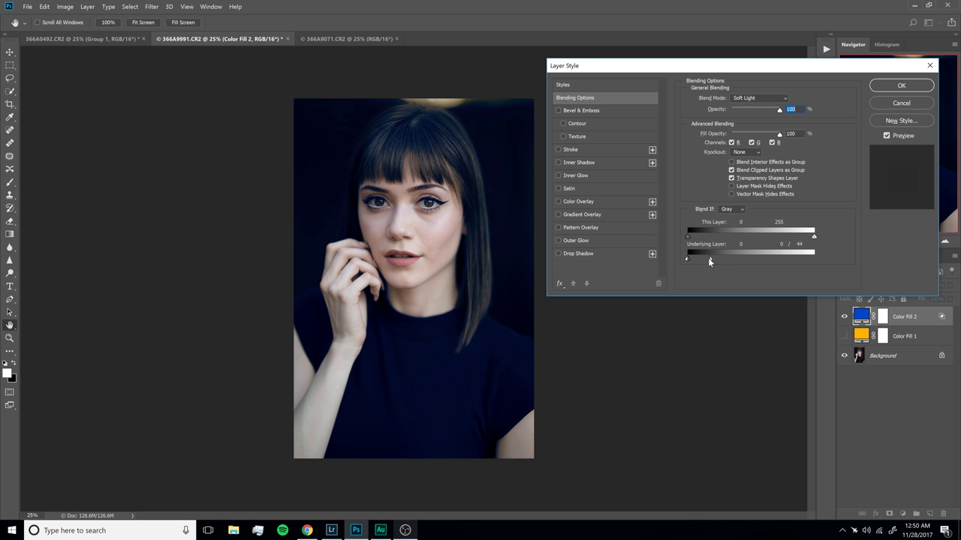
{"action": "left_click_drag", "start_coordinate": [705, 259], "coordinate": [706, 259]}
{"action": "left_click", "coordinate": [884, 87]}
Step: Show the yellow-orange fill layer and limit it to the highlights by splitting its Blend If underlying-layer shadow slider to 115 / 220
{"action": "left_click", "coordinate": [844, 335]}
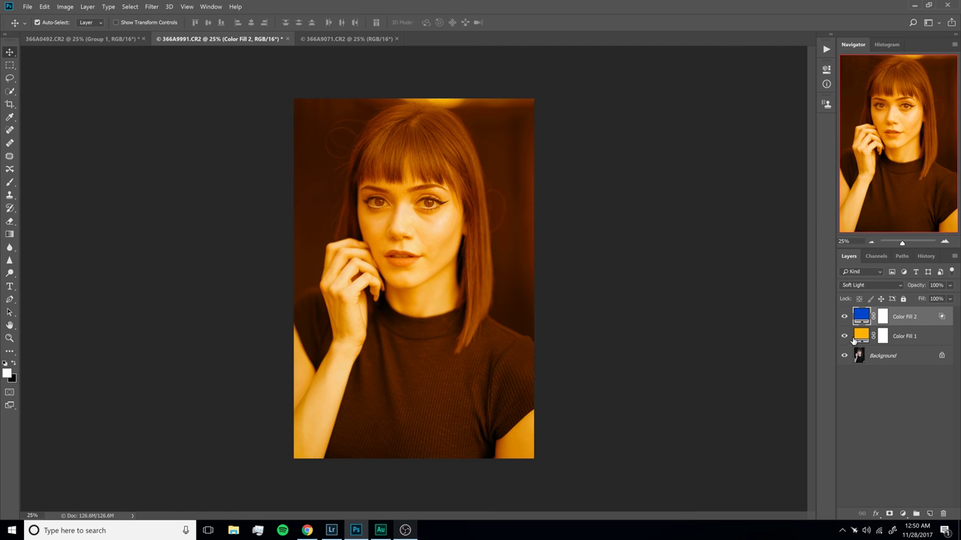
{"action": "left_click", "coordinate": [903, 339]}
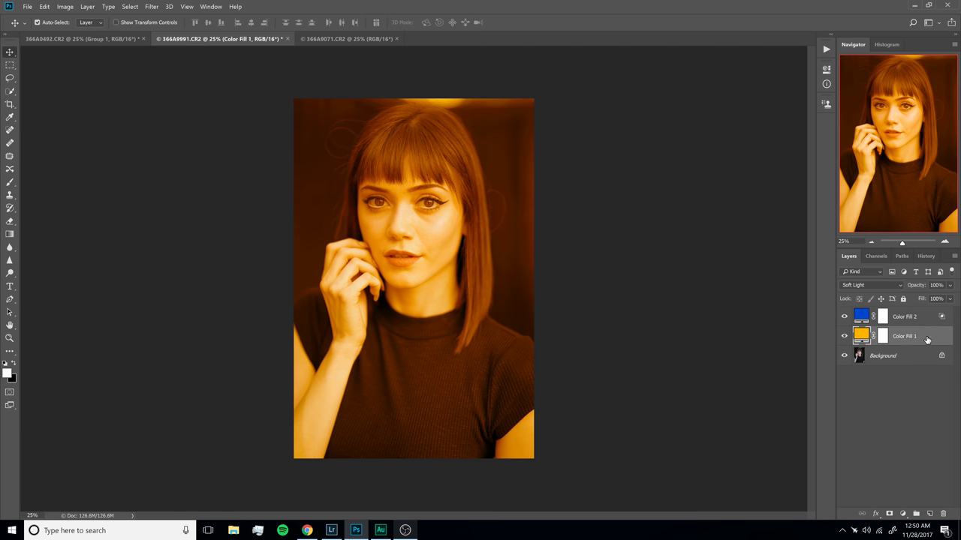
{"action": "double_click", "coordinate": [925, 339]}
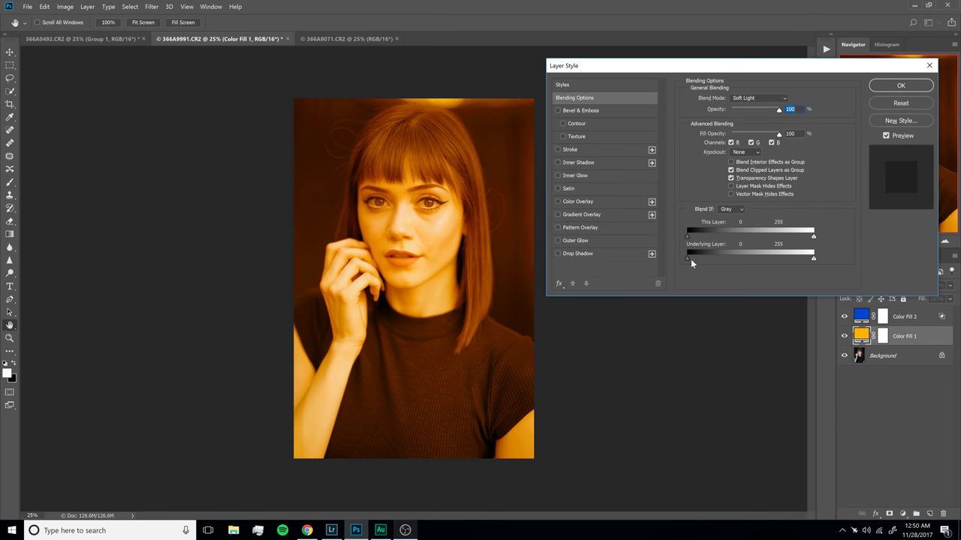
{"action": "left_click_drag", "start_coordinate": [691, 259], "coordinate": [763, 262]}
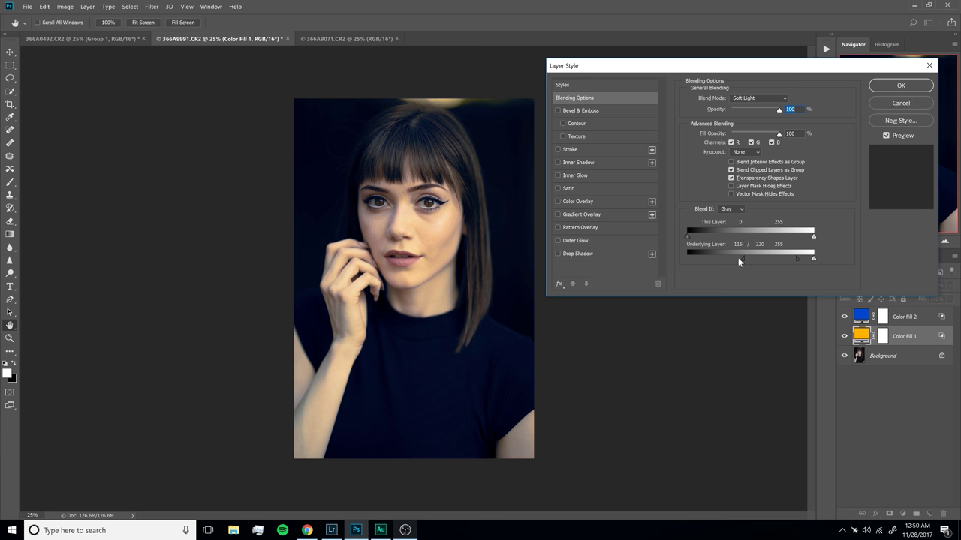
{"action": "left_click", "coordinate": [886, 86]}
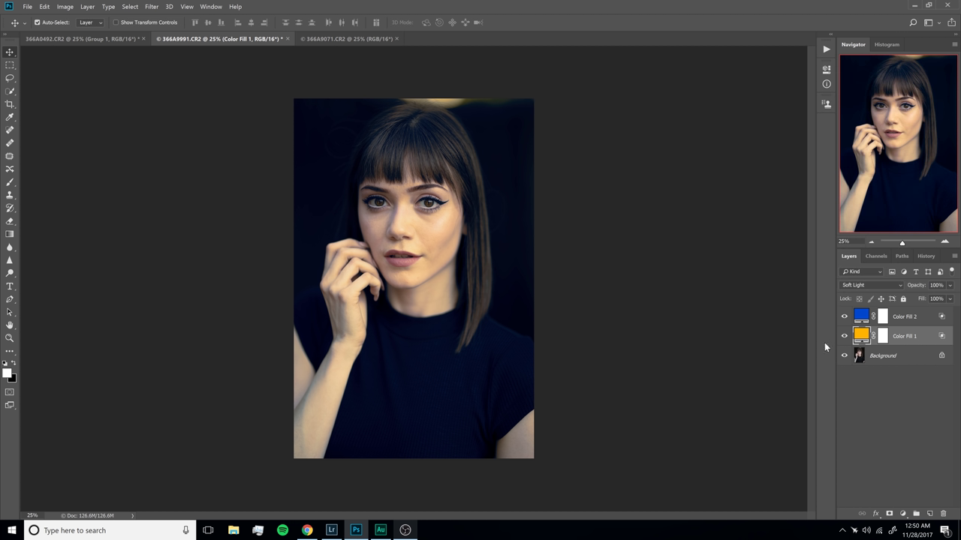
Step: Compare the portrait with the yellow-orange fill layer hidden and shown
{"action": "left_click", "coordinate": [844, 336]}
{"action": "left_click", "coordinate": [844, 336]}
{"action": "left_click", "coordinate": [844, 337]}
{"action": "left_click", "coordinate": [844, 336]}
Step: Group the two fill layers and compare the portrait with the group hidden and shown
{"action": "left_click", "coordinate": [905, 319], "text": "shift"}
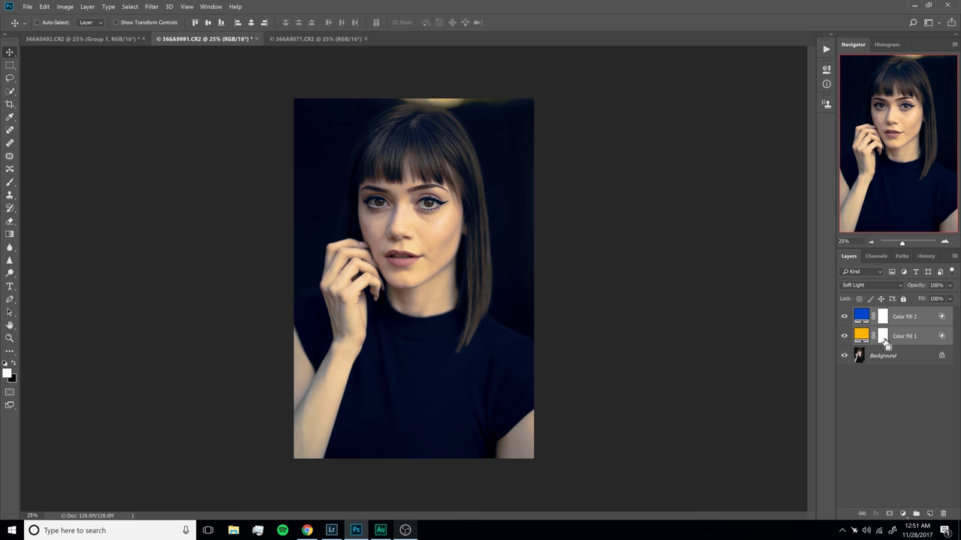
{"action": "key", "text": "ctrl+g"}
{"action": "left_click", "coordinate": [844, 313]}
{"action": "left_click", "coordinate": [844, 313]}
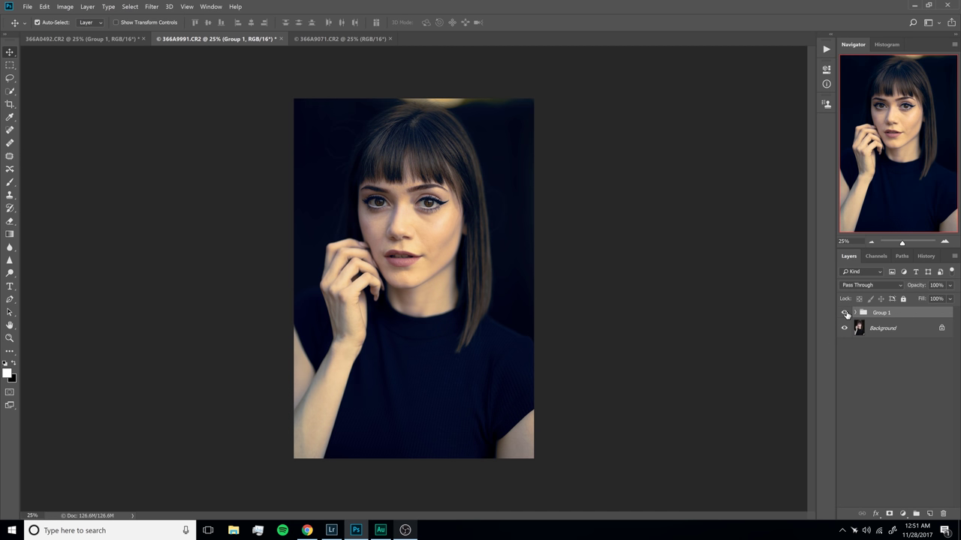
{"action": "left_click", "coordinate": [844, 312]}
{"action": "left_click", "coordinate": [845, 313]}
Step: Expand the group to list both fill layers and leave the group itself selected
{"action": "left_click", "coordinate": [855, 313]}
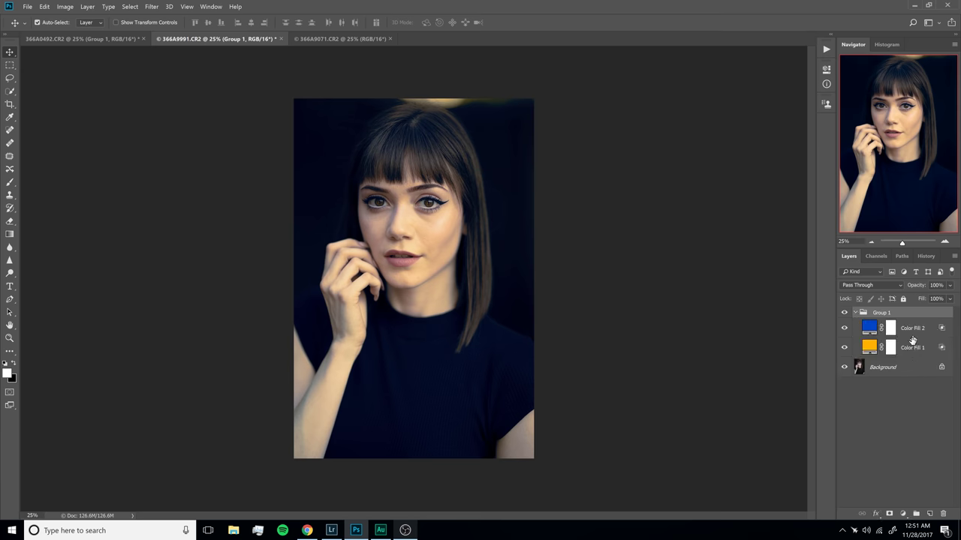
{"action": "left_click", "coordinate": [914, 331]}
{"action": "left_click", "coordinate": [912, 351]}
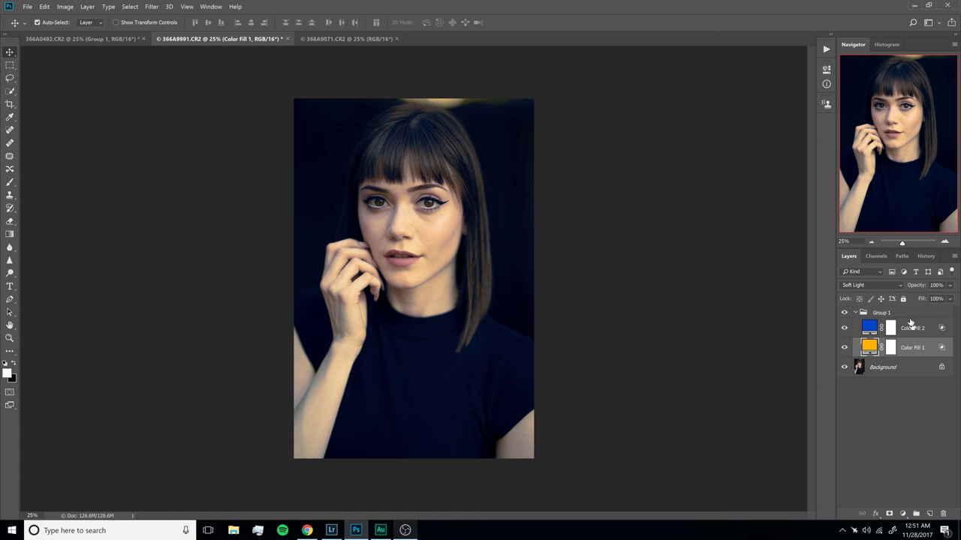
{"action": "left_click", "coordinate": [909, 318]}
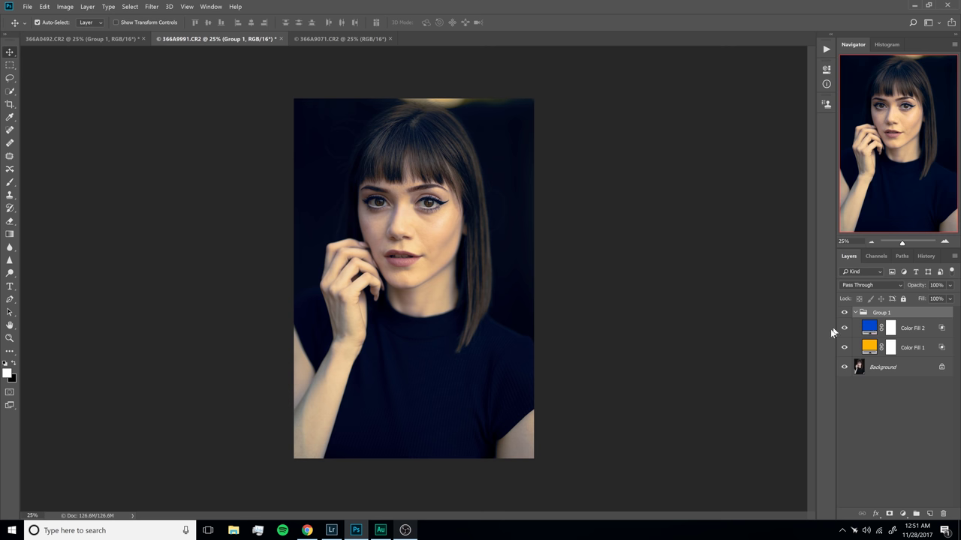
Step: Try the group at 35% opacity, compare the portrait with the group hidden and shown, and restore the opacity to 100%
{"action": "mouse_move", "coordinate": [917, 285]}
{"action": "left_mouse_down"}
{"action": "mouse_move", "coordinate": [880, 287]}
{"action": "mouse_move", "coordinate": [917, 291]}
{"action": "left_mouse_up"}
{"action": "left_click", "coordinate": [844, 313]}
{"action": "left_click", "coordinate": [848, 315]}
{"action": "left_click", "coordinate": [848, 315]}
{"action": "left_click", "coordinate": [851, 315]}
{"action": "double_click", "coordinate": [854, 317]}
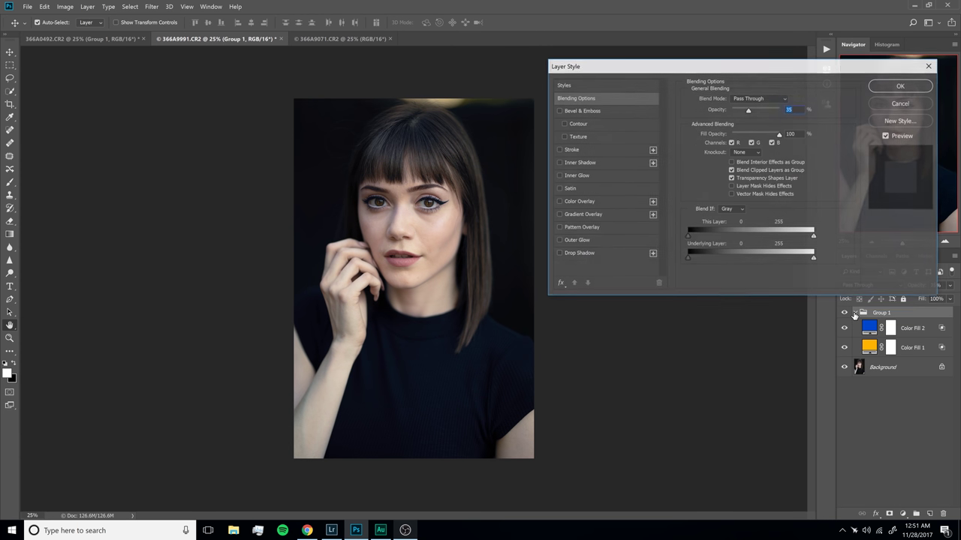
{"action": "left_click", "coordinate": [906, 104]}
{"action": "left_click", "coordinate": [844, 315]}
{"action": "left_click", "coordinate": [844, 315]}
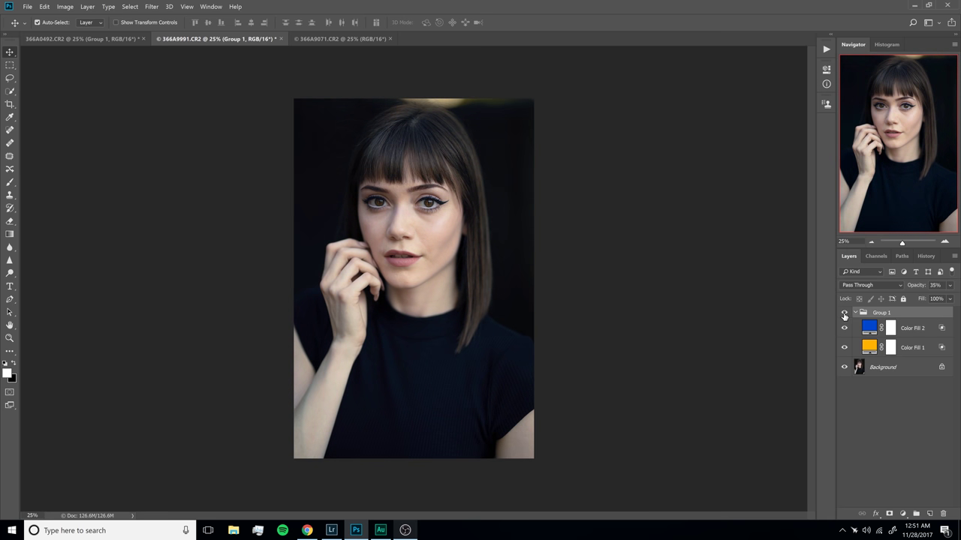
{"action": "left_click", "coordinate": [844, 315]}
{"action": "left_click", "coordinate": [845, 315]}
{"action": "left_click_drag", "start_coordinate": [913, 287], "coordinate": [947, 285]}
Step: Lower the yellow-orange fill layer's opacity and set the blue fill layer's opacity to 70%
{"action": "left_click", "coordinate": [912, 349]}
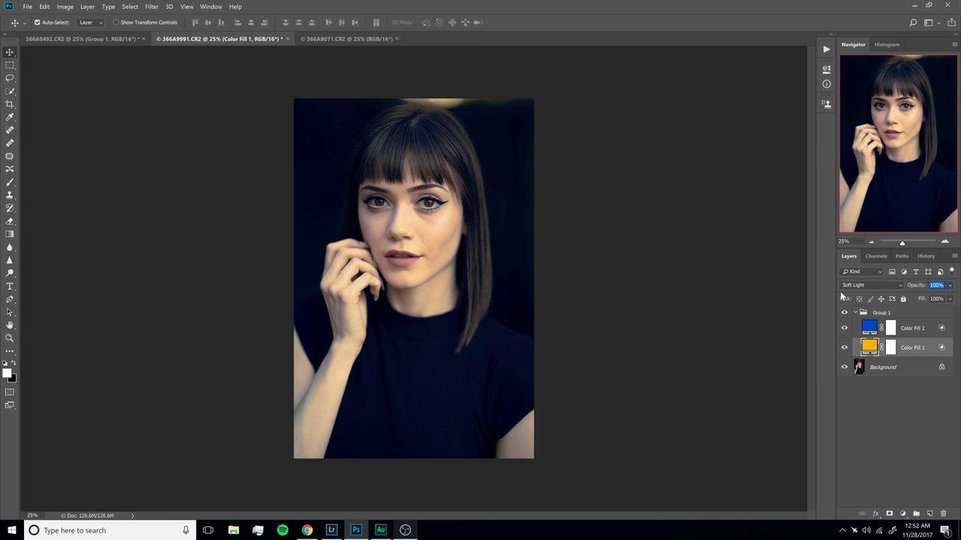
{"action": "type", "text": "0"}
{"action": "key", "text": "Return"}
{"action": "left_click", "coordinate": [910, 337]}
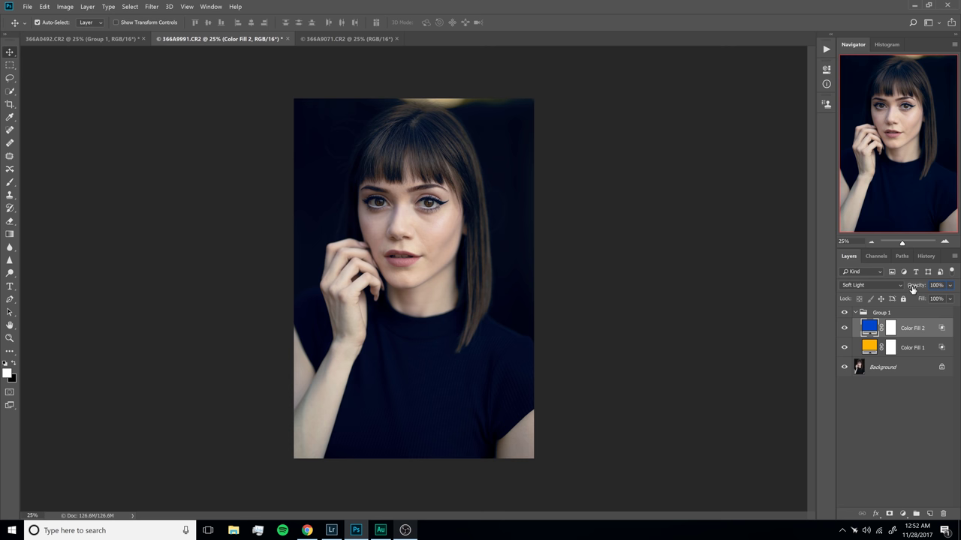
{"action": "mouse_move", "coordinate": [912, 290]}
{"action": "left_mouse_down"}
{"action": "mouse_move", "coordinate": [878, 286]}
{"action": "mouse_move", "coordinate": [901, 288]}
{"action": "left_mouse_up"}
Step: Compare the portrait's shadows with the blue fill layer hidden and shown repeatedly
{"action": "left_click", "coordinate": [844, 330]}
{"action": "left_click", "coordinate": [845, 329]}
{"action": "left_click", "coordinate": [845, 329]}
{"action": "left_click", "coordinate": [844, 329]}
{"action": "left_click", "coordinate": [844, 330]}
{"action": "left_click", "coordinate": [844, 330]}
{"action": "left_click", "coordinate": [844, 330]}
{"action": "left_click", "coordinate": [845, 330]}
{"action": "left_click", "coordinate": [844, 331]}
{"action": "left_click", "coordinate": [844, 330]}
{"action": "left_click", "coordinate": [844, 331]}
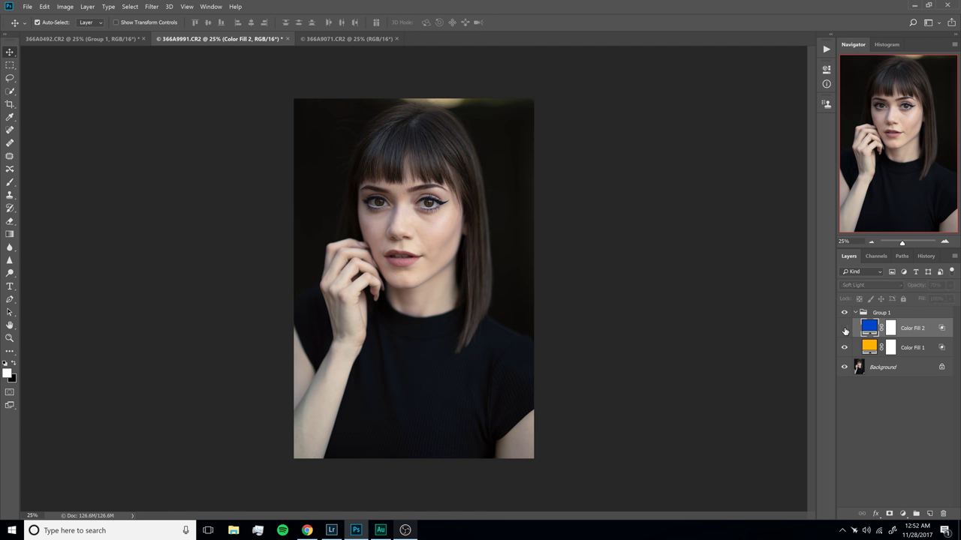
{"action": "left_click", "coordinate": [844, 331]}
{"action": "left_click", "coordinate": [845, 330]}
{"action": "left_click", "coordinate": [845, 331]}
{"action": "left_click", "coordinate": [845, 332]}
{"action": "left_click", "coordinate": [847, 332]}
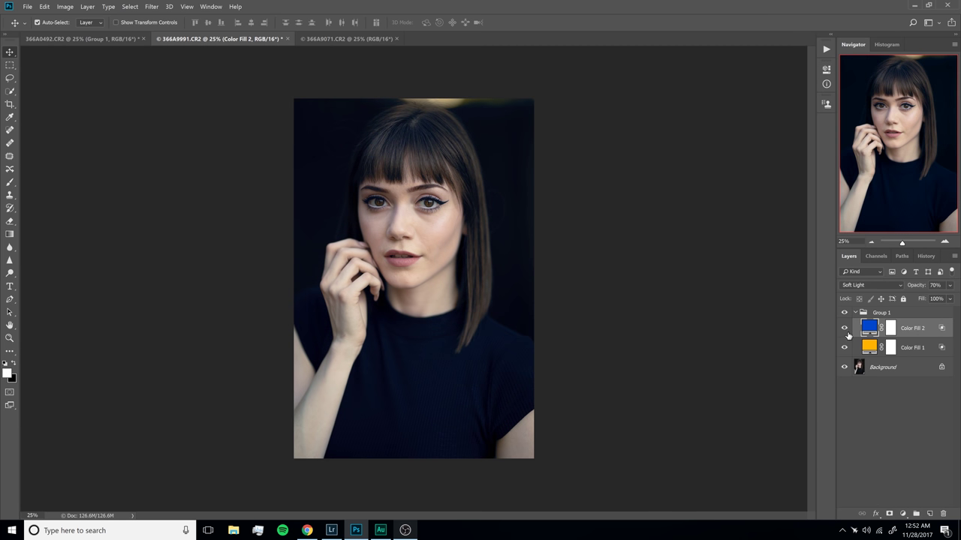
{"action": "left_click", "coordinate": [847, 332]}
{"action": "left_click", "coordinate": [847, 334]}
{"action": "left_click", "coordinate": [847, 334]}
Step: Check the portrait with the whole group hidden and shown, and collapse the group
{"action": "left_click", "coordinate": [845, 316]}
{"action": "left_click", "coordinate": [844, 313]}
{"action": "left_click", "coordinate": [855, 314]}
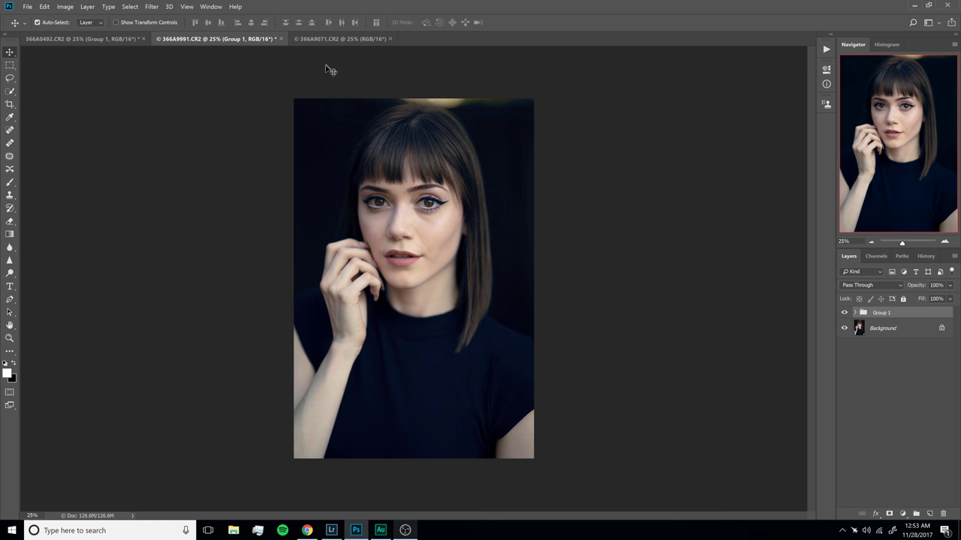
Step: Review the graded portraits 366A0492.CR2 and 366A9991.CR2, and bring up the ungraded portrait 366A9071.CR2
{"action": "left_click", "coordinate": [328, 39]}
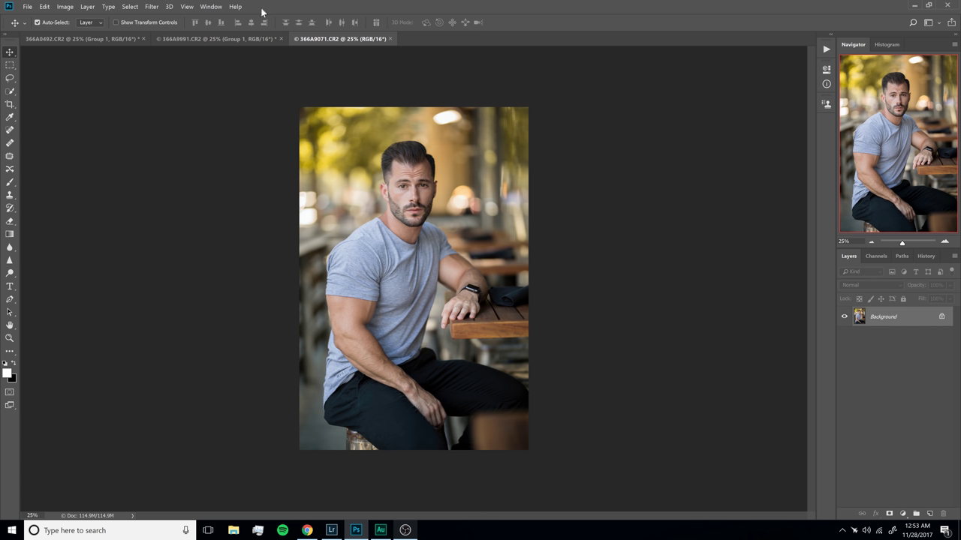
{"action": "left_click", "coordinate": [89, 38]}
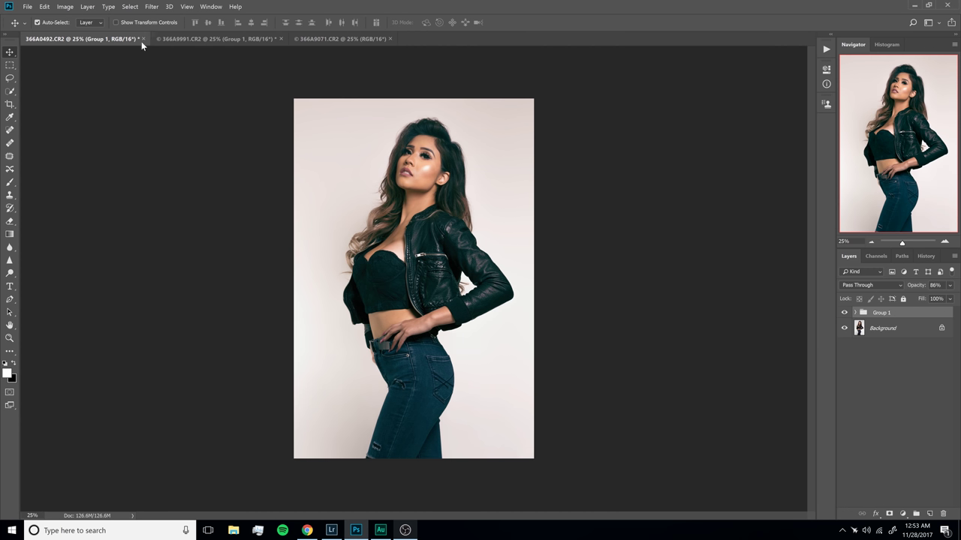
{"action": "left_click", "coordinate": [208, 39]}
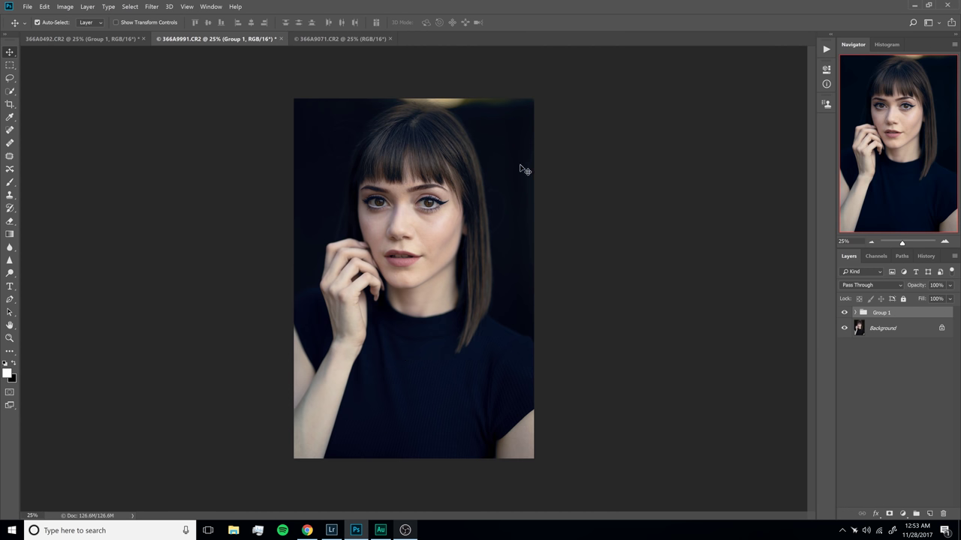
{"action": "left_click", "coordinate": [335, 39]}
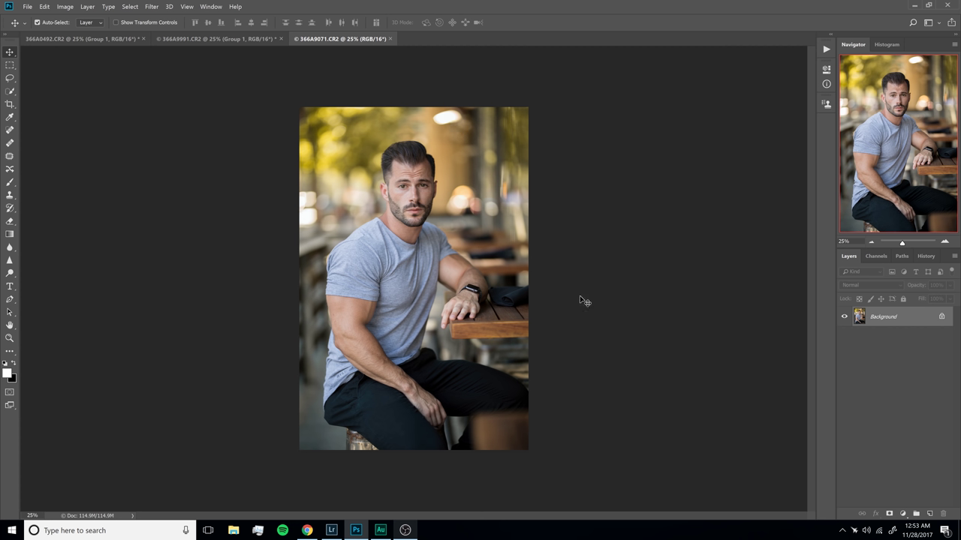
Step: Switch to Adobe Color, shift the complementary pair to purple and yellow, copy the purple hex code 4900B2, and return to Photoshop
{"action": "left_click", "coordinate": [308, 531]}
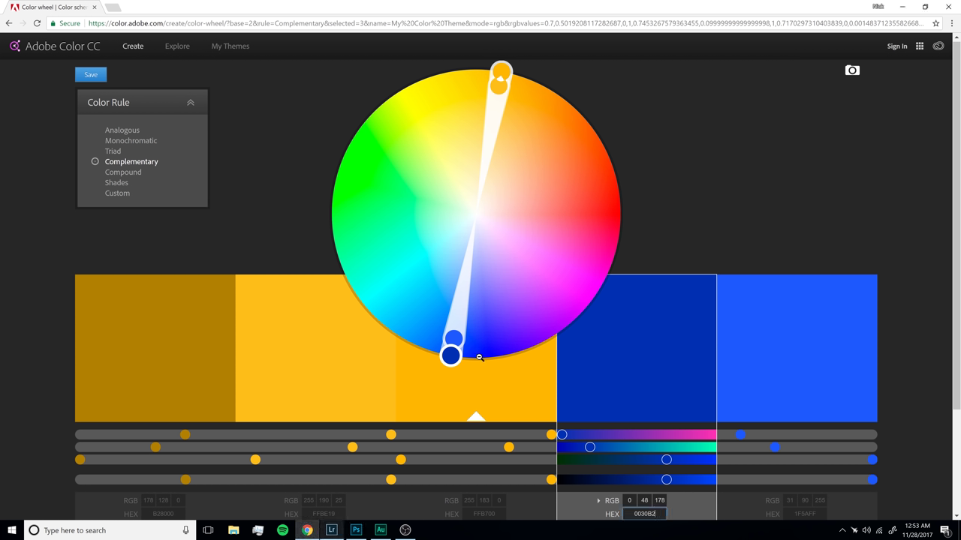
{"action": "left_click_drag", "start_coordinate": [450, 355], "coordinate": [543, 342]}
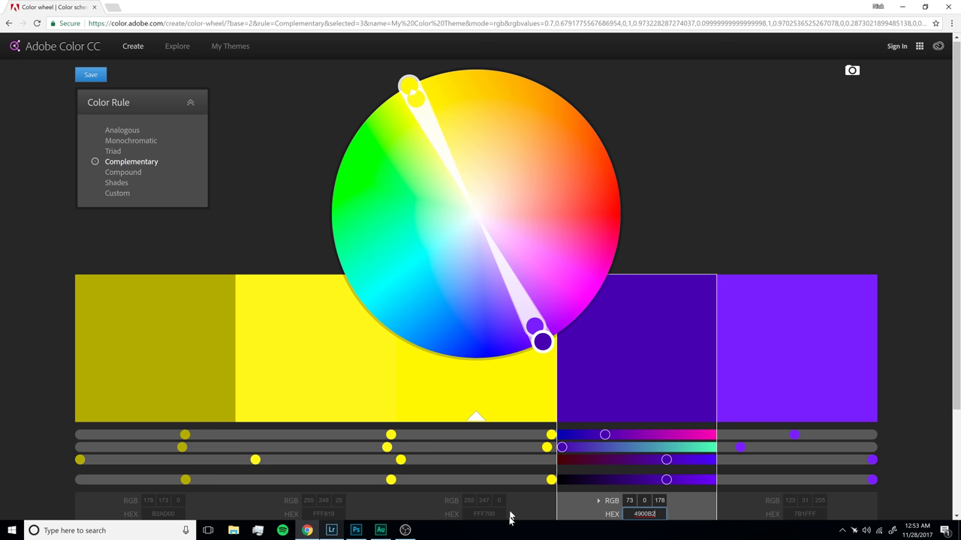
{"action": "scroll", "coordinate": [661, 514], "scroll_direction": "down", "scroll_amount": 1}
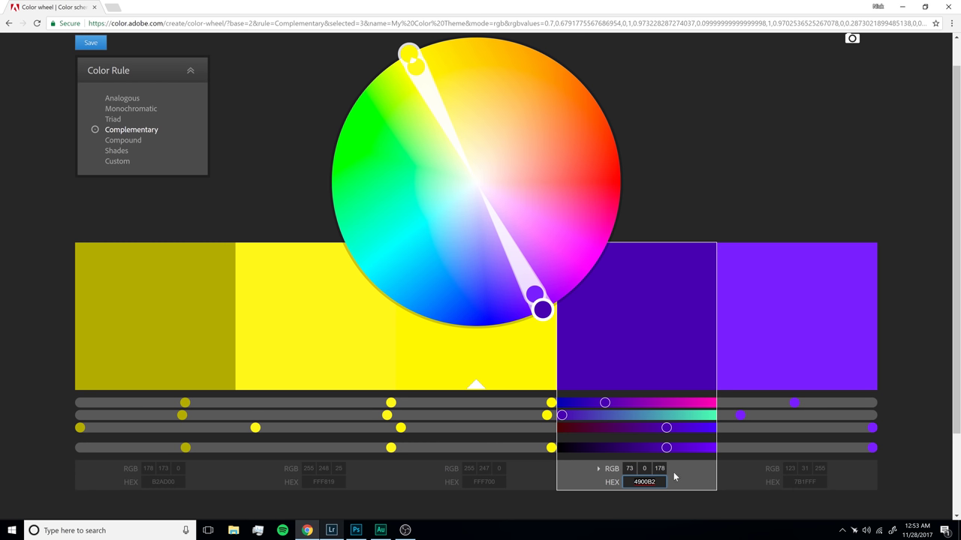
{"action": "left_click", "coordinate": [664, 481]}
{"action": "type", "text": "4900B2"}
{"action": "key", "text": "Return"}
{"action": "left_click", "coordinate": [356, 530]}
Step: Add a Solid Color fill layer of 4900B2 to portrait 366A9071.CR2 and set its blend mode to Soft Light
{"action": "left_click", "coordinate": [903, 513]}
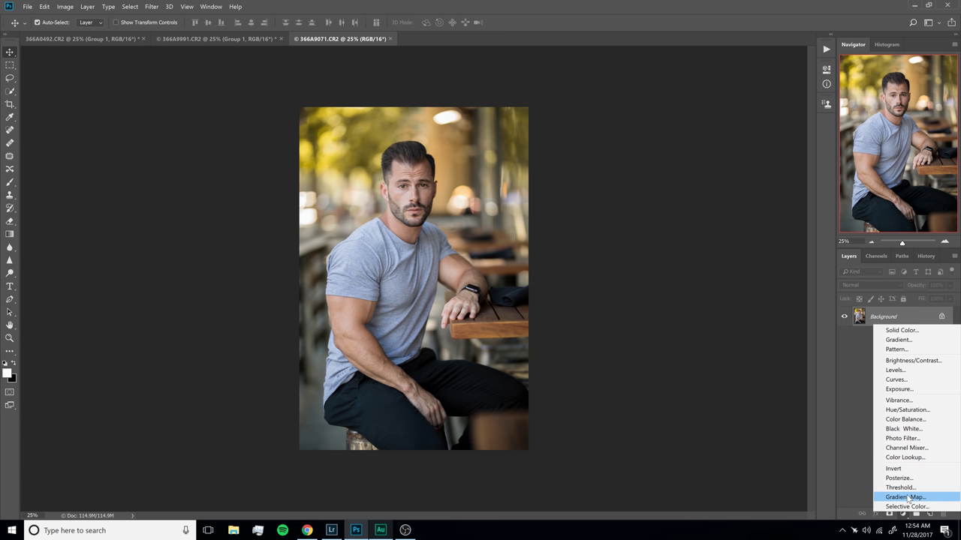
{"action": "left_click", "coordinate": [901, 330]}
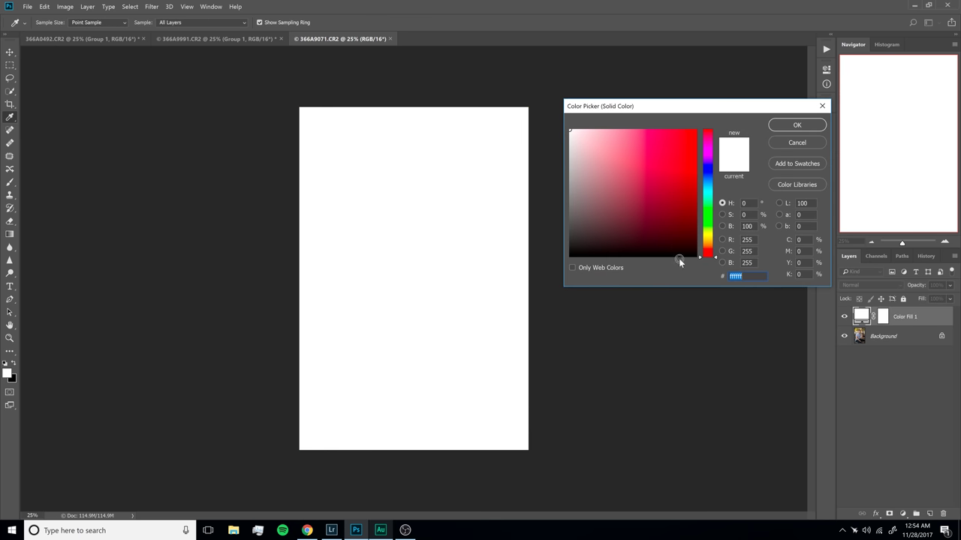
{"action": "type", "text": "4900B2"}
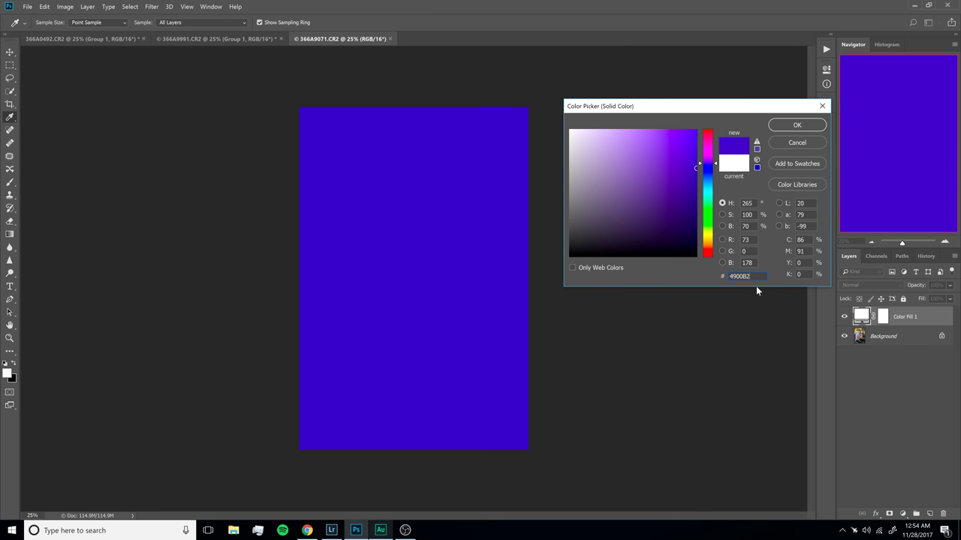
{"action": "left_click", "coordinate": [795, 126]}
{"action": "left_click", "coordinate": [870, 285]}
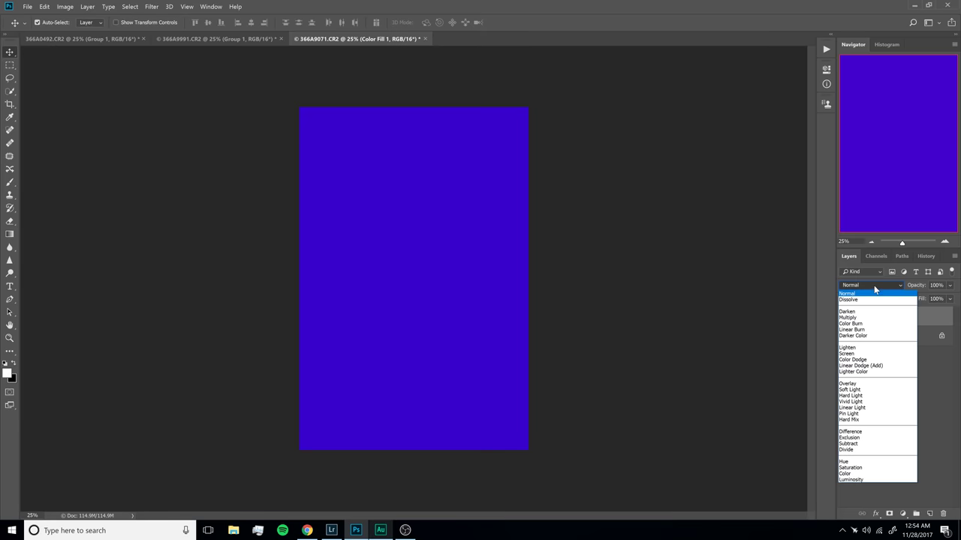
{"action": "left_click", "coordinate": [860, 390]}
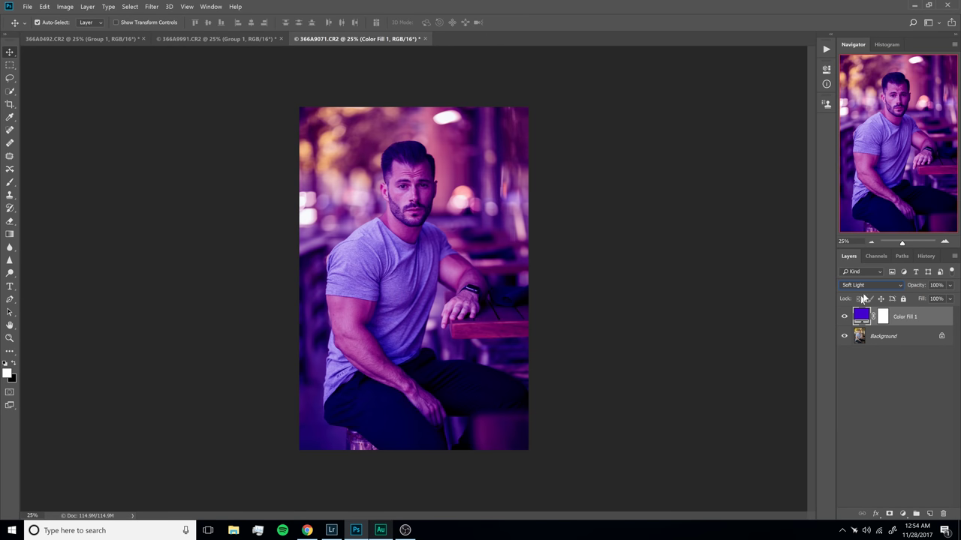
Step: Switch to Adobe Color, copy the complementary yellow's hex code FFF700, and return to Photoshop
{"action": "left_click", "coordinate": [306, 531]}
{"action": "left_click", "coordinate": [494, 485]}
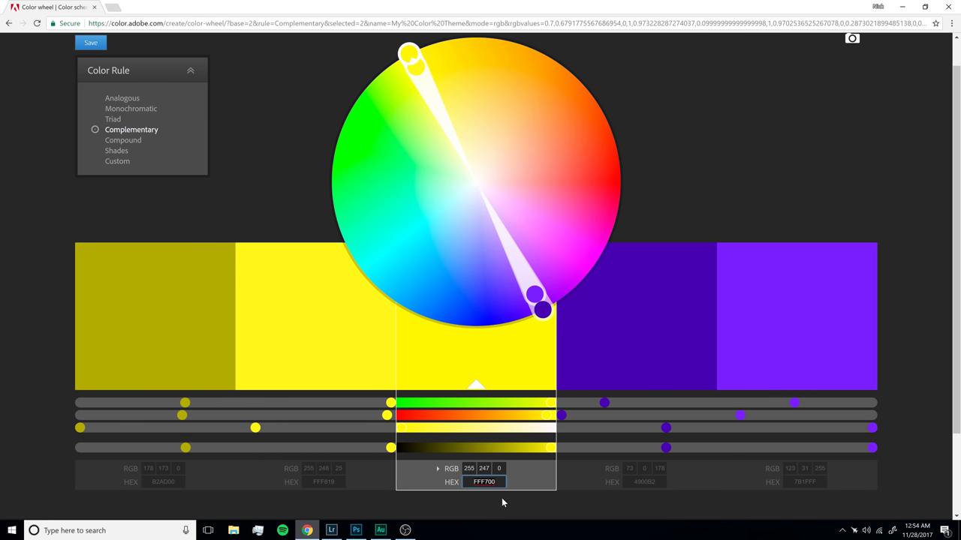
{"action": "left_click", "coordinate": [356, 530]}
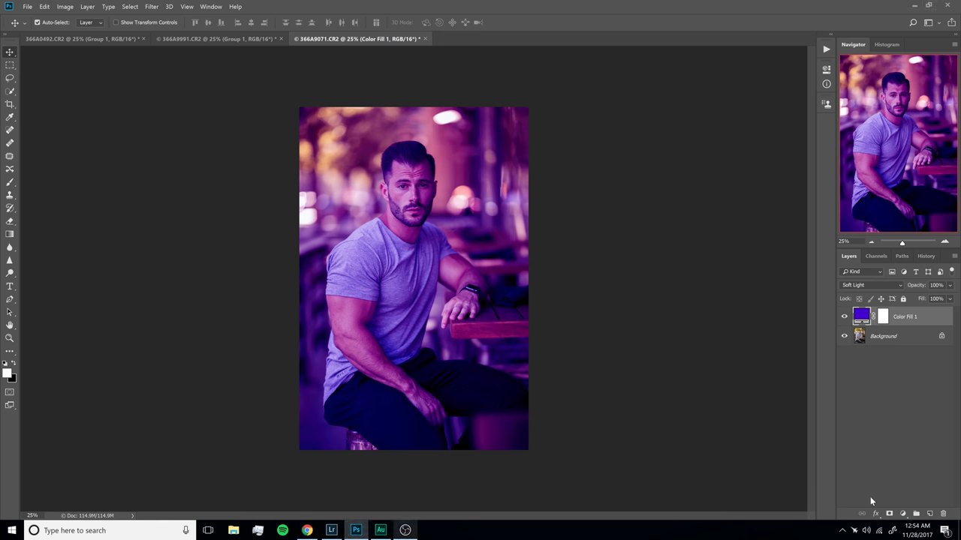
Step: Add a Solid Color fill layer of FFF700 above the purple fill and set its blend mode to Soft Light
{"action": "left_click", "coordinate": [902, 513]}
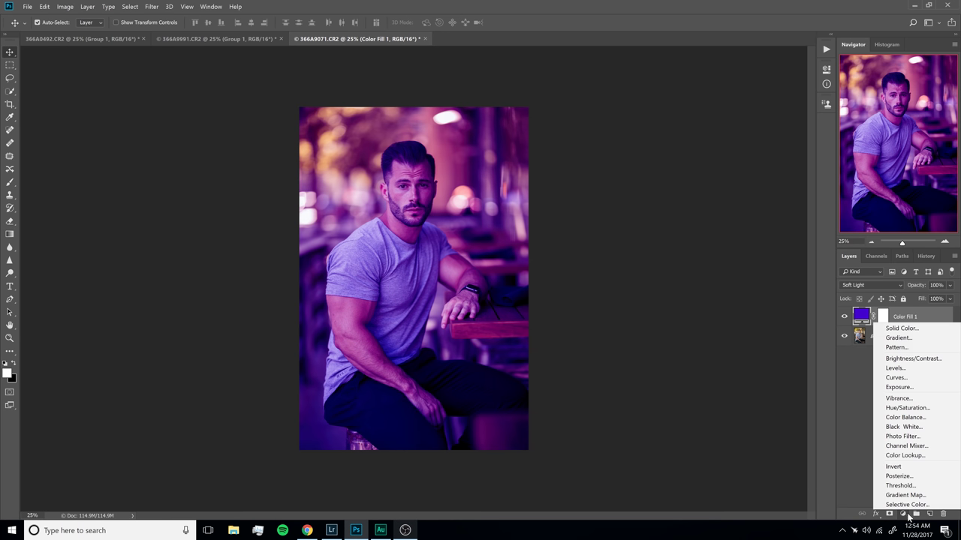
{"action": "left_click", "coordinate": [909, 330]}
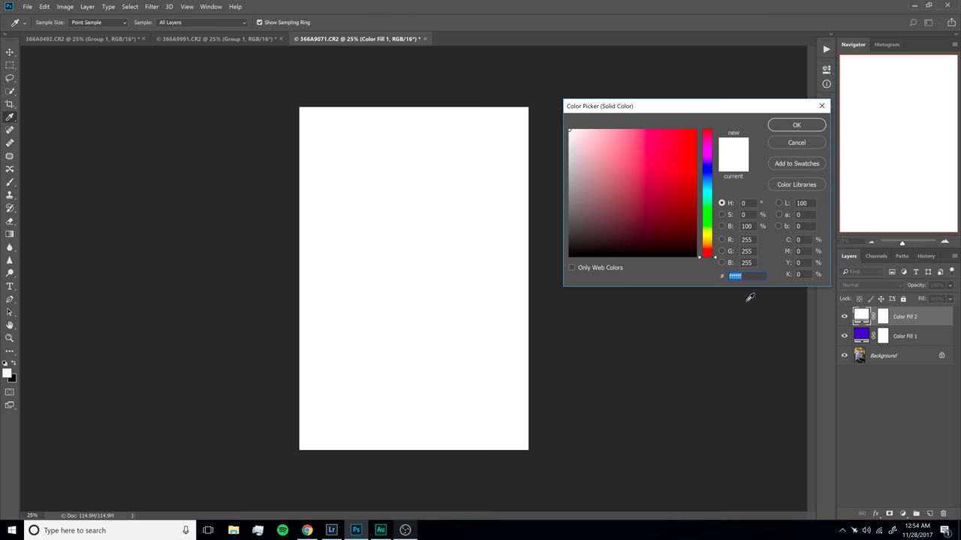
{"action": "type", "text": "FFF700"}
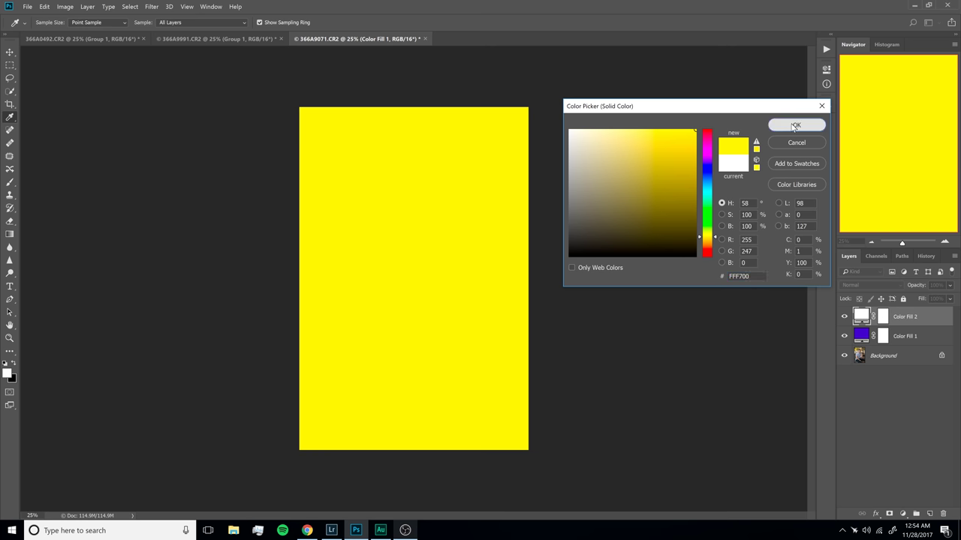
{"action": "left_click", "coordinate": [794, 125]}
{"action": "left_click", "coordinate": [890, 285]}
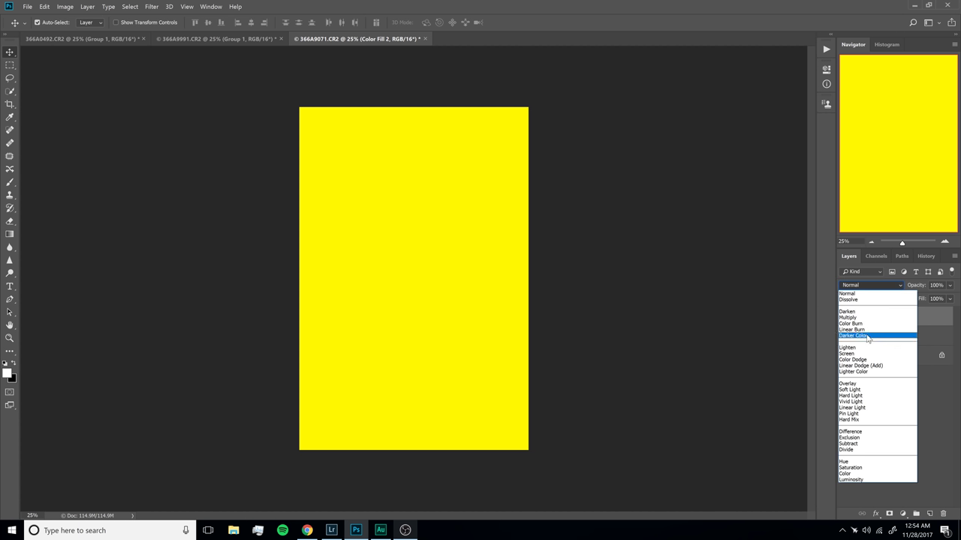
{"action": "left_click", "coordinate": [870, 390]}
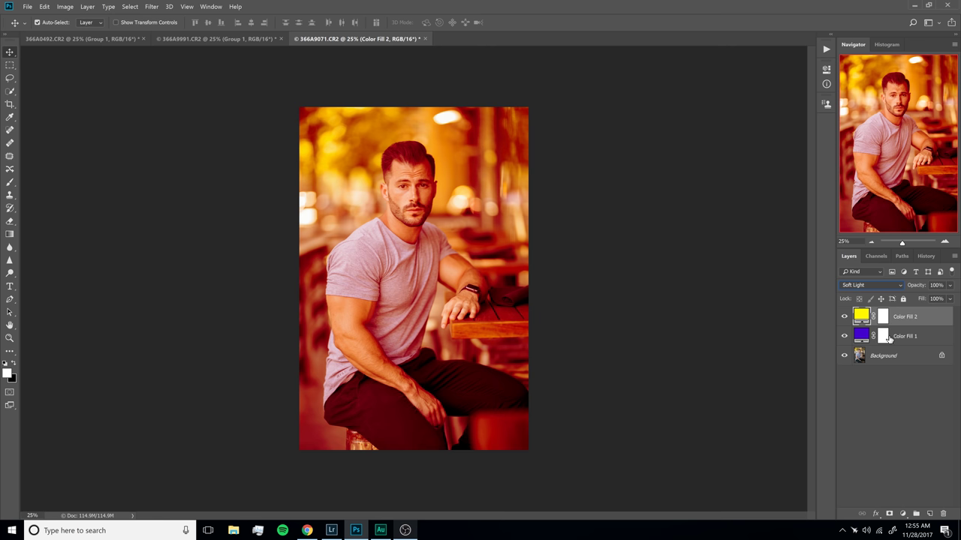
Step: Hide the yellow fill and limit the purple fill to the shadows by splitting its Underlying Layer highlight Blend If values to 0 / 111
{"action": "left_click", "coordinate": [844, 316]}
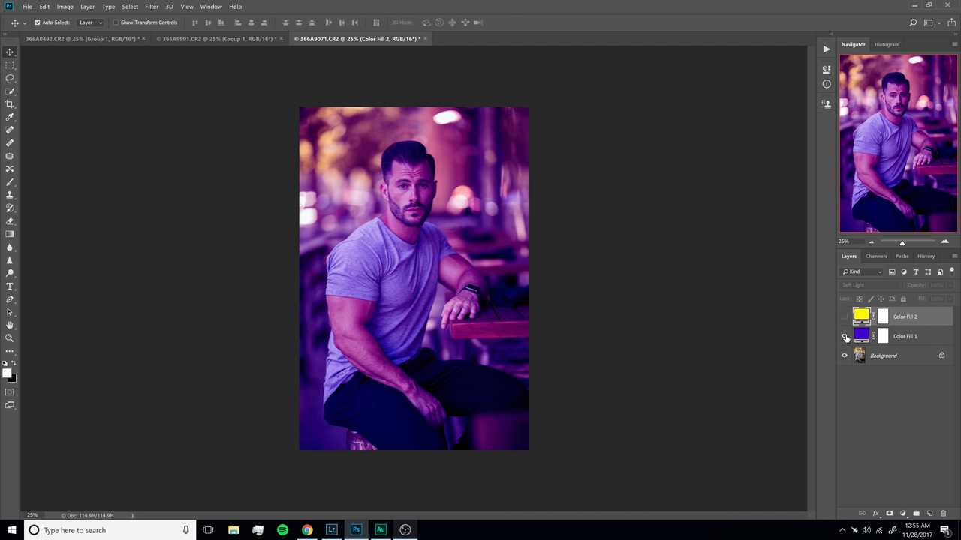
{"action": "left_click", "coordinate": [903, 344]}
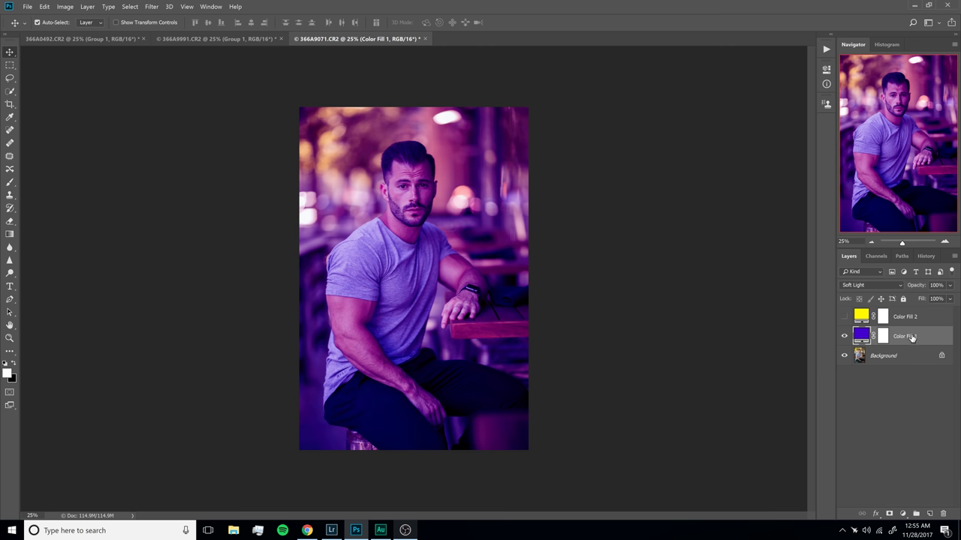
{"action": "double_click", "coordinate": [914, 339]}
{"action": "key", "text": "Return"}
{"action": "double_click", "coordinate": [936, 342]}
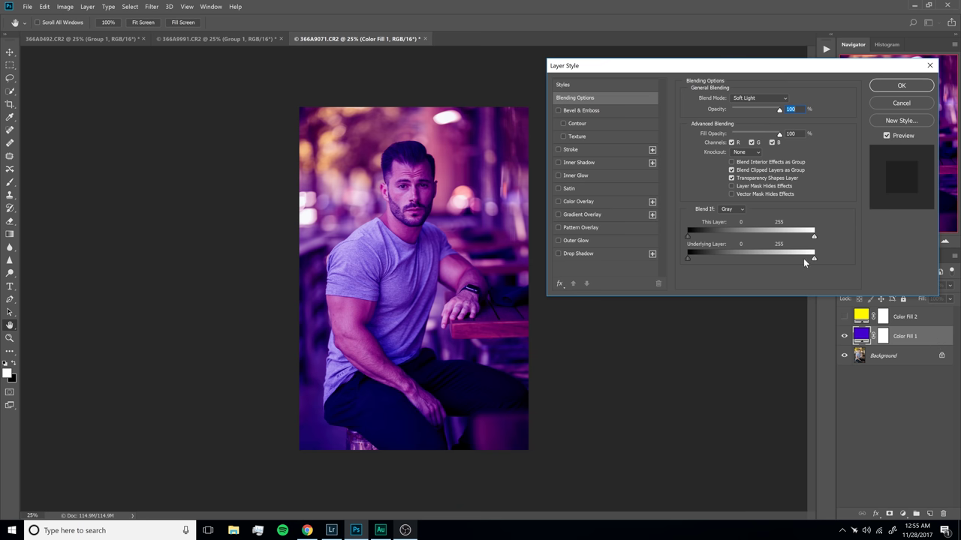
{"action": "left_click_drag", "start_coordinate": [812, 262], "coordinate": [695, 267]}
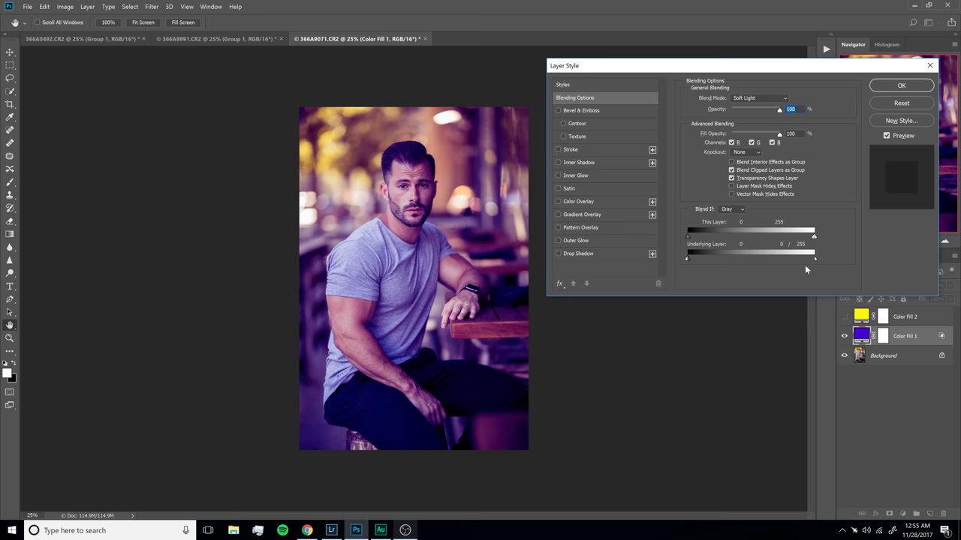
{"action": "left_click_drag", "start_coordinate": [792, 258], "coordinate": [734, 264]}
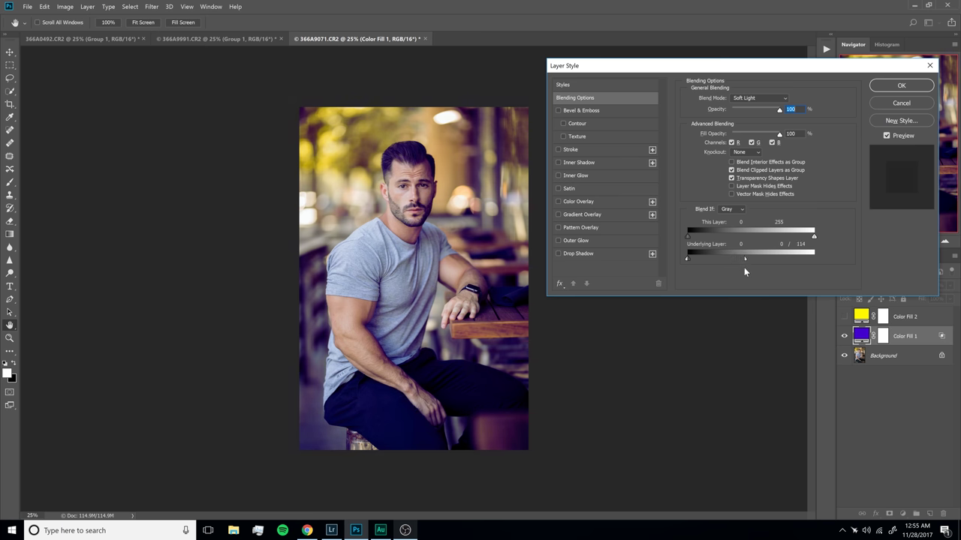
{"action": "mouse_move", "coordinate": [743, 267]}
{"action": "left_mouse_down"}
{"action": "mouse_move", "coordinate": [731, 267]}
{"action": "mouse_move", "coordinate": [742, 268]}
{"action": "left_mouse_up"}
{"action": "left_click", "coordinate": [919, 86]}
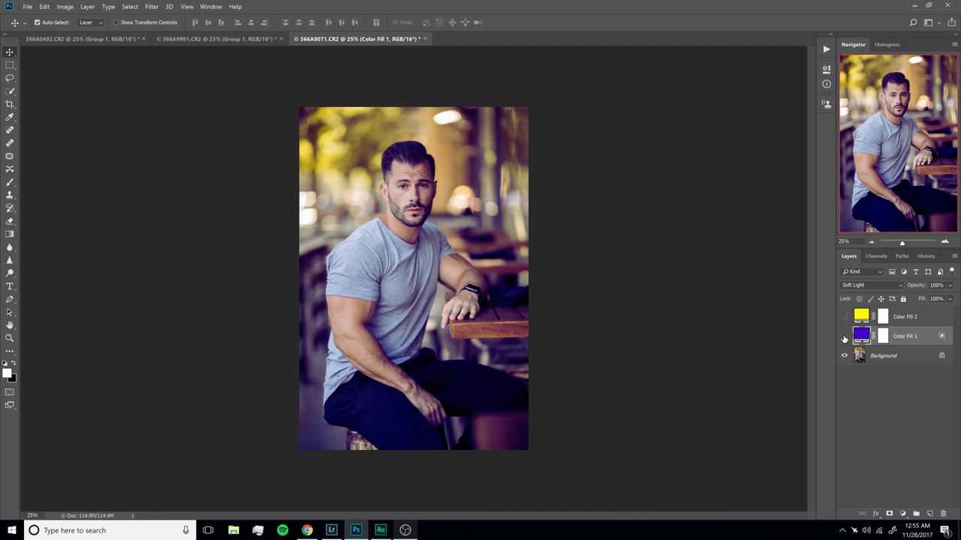
Step: Compare the portrait with the purple fill hidden and shown, and make the yellow fill layer visible again
{"action": "left_click", "coordinate": [844, 338]}
{"action": "left_click", "coordinate": [844, 337]}
{"action": "left_click", "coordinate": [844, 337]}
{"action": "left_click", "coordinate": [843, 336]}
{"action": "left_click", "coordinate": [844, 337]}
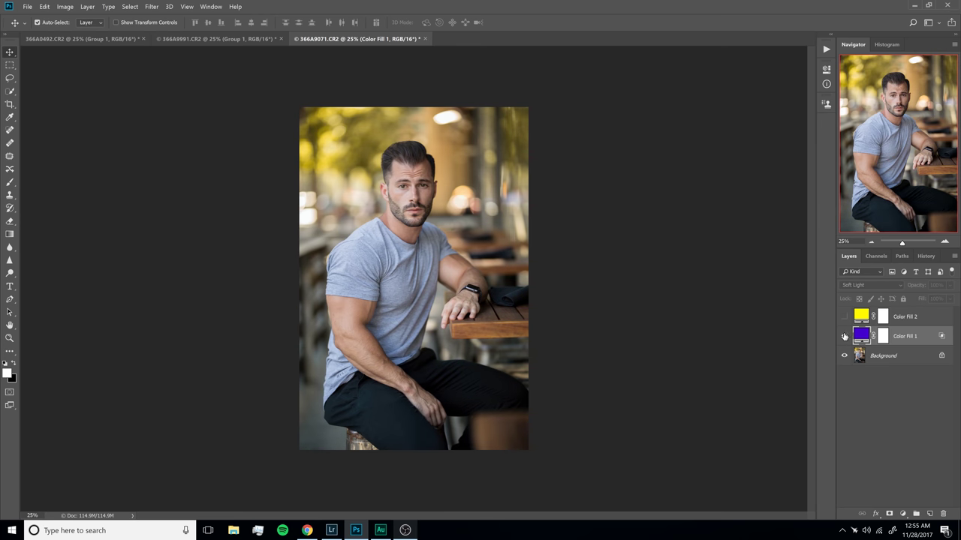
{"action": "left_click", "coordinate": [843, 336]}
{"action": "left_click", "coordinate": [843, 336]}
{"action": "left_click", "coordinate": [844, 336]}
{"action": "left_click", "coordinate": [843, 316]}
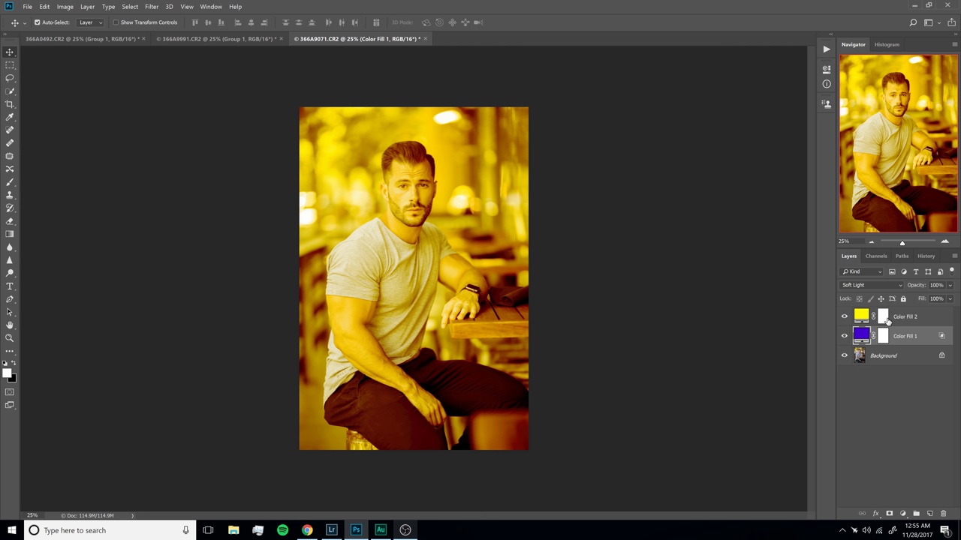
{"action": "left_click", "coordinate": [901, 322]}
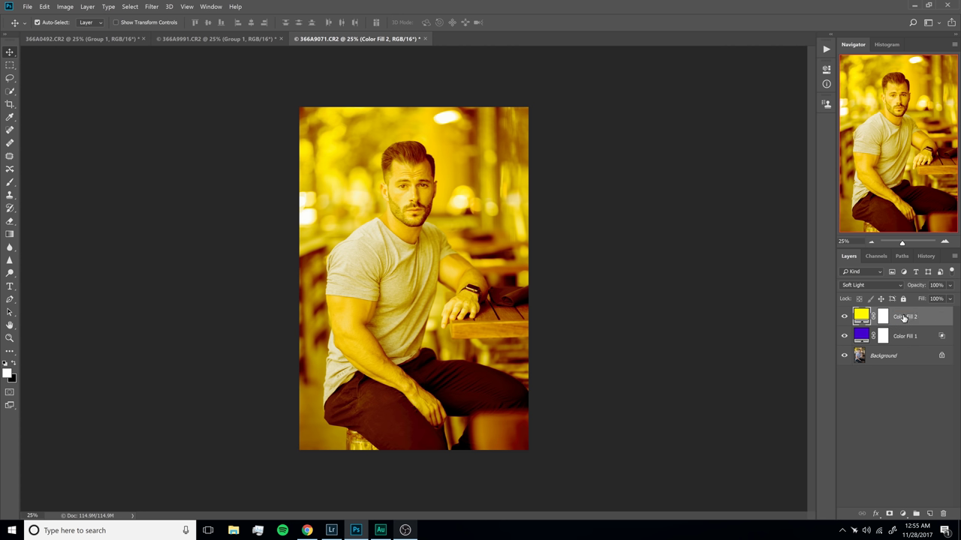
{"action": "double_click", "coordinate": [905, 318]}
{"action": "left_click", "coordinate": [910, 387]}
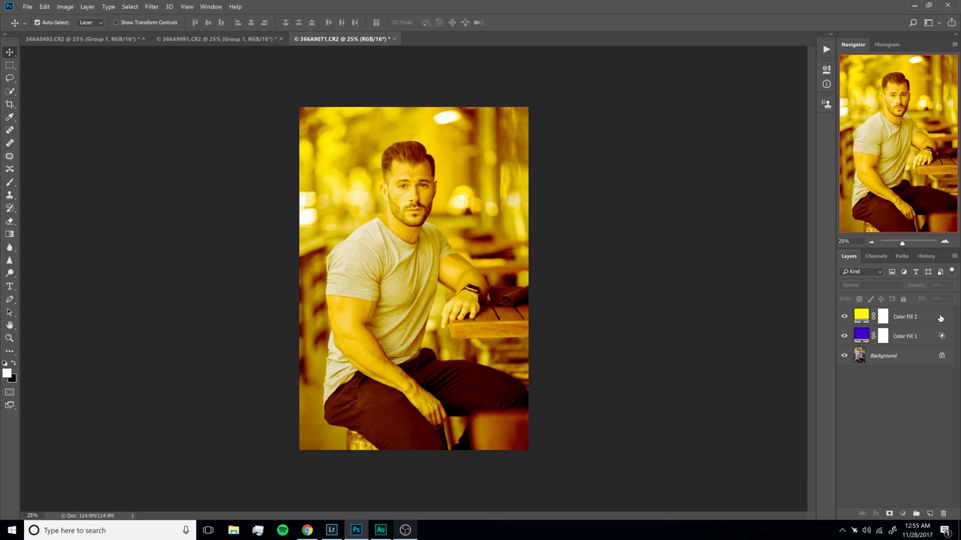
{"action": "left_click", "coordinate": [940, 320]}
{"action": "double_click", "coordinate": [938, 321]}
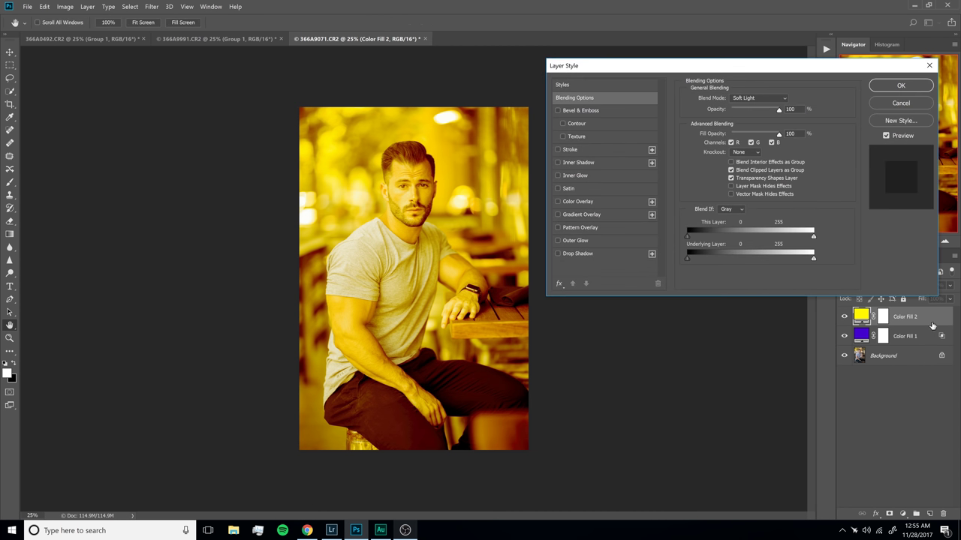
{"action": "left_click", "coordinate": [900, 104]}
{"action": "double_click", "coordinate": [861, 316]}
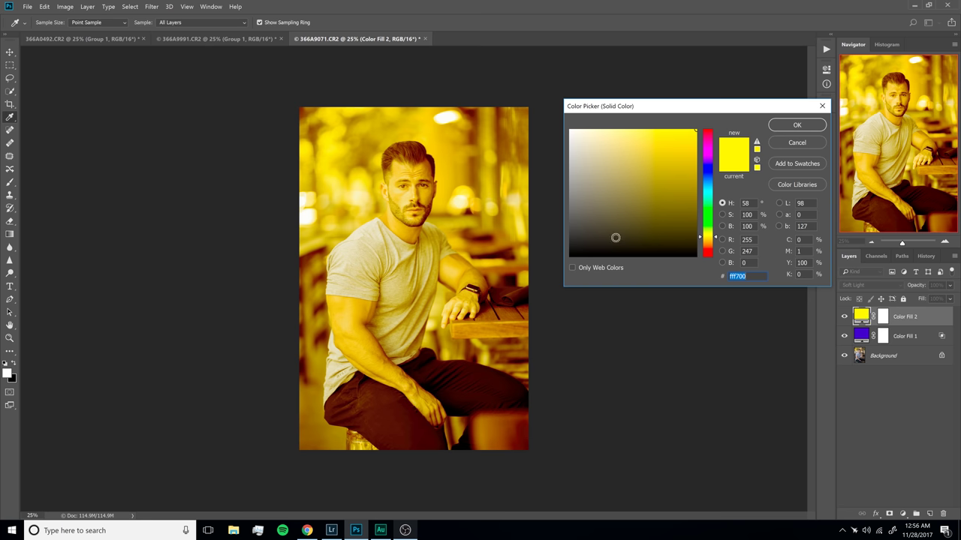
{"action": "left_click", "coordinate": [798, 143]}
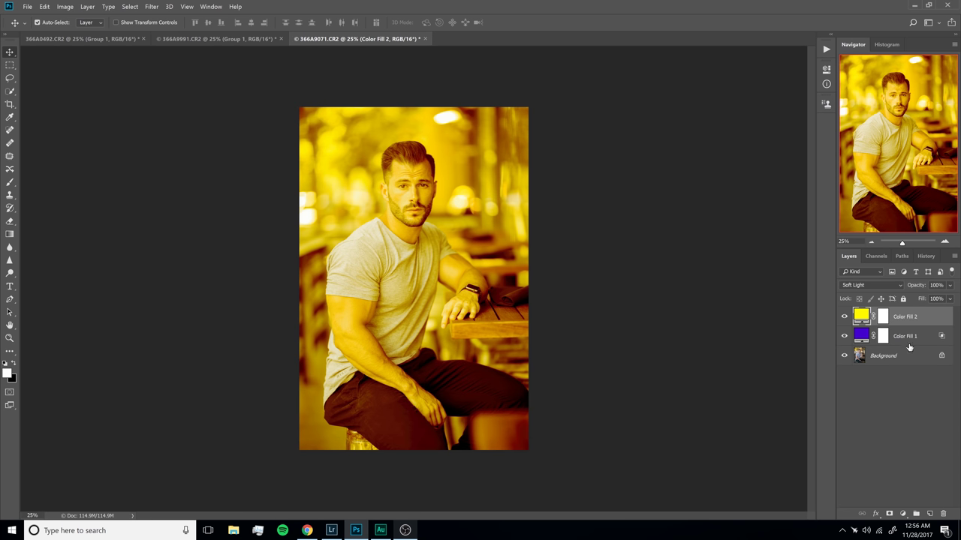
Step: Limit the yellow fill to the highlights by splitting its Underlying Layer shadow Blend If values to 115 / 185
{"action": "double_click", "coordinate": [942, 319]}
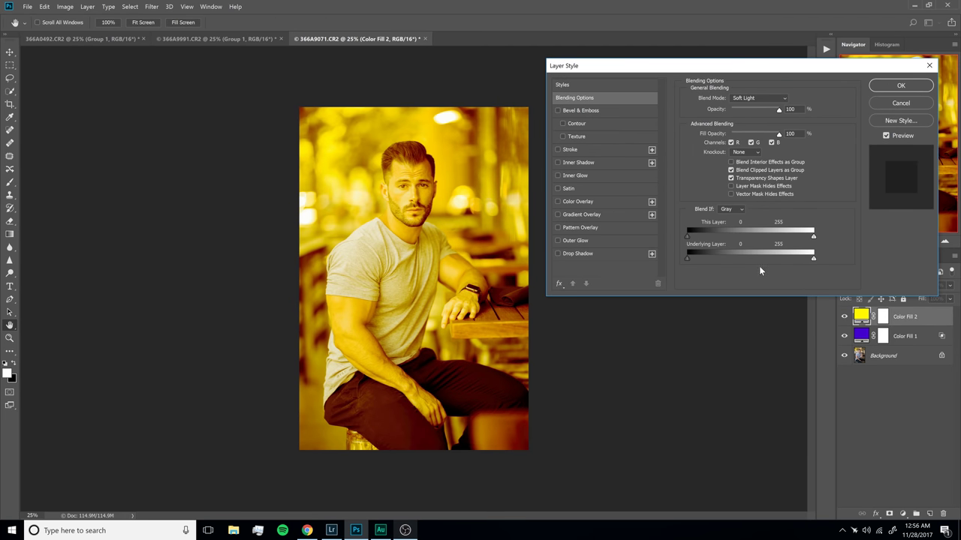
{"action": "left_click_drag", "start_coordinate": [695, 258], "coordinate": [757, 271]}
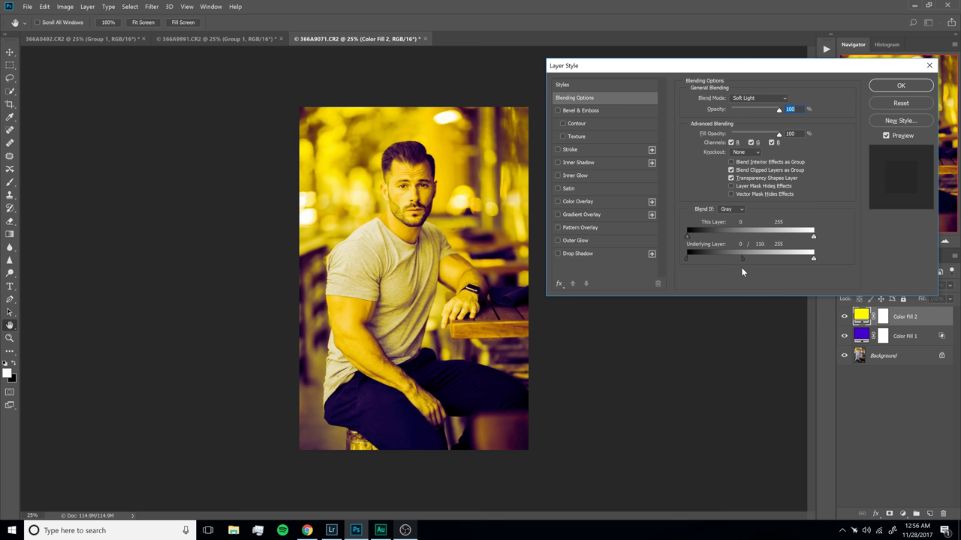
{"action": "left_click_drag", "start_coordinate": [740, 267], "coordinate": [739, 266]}
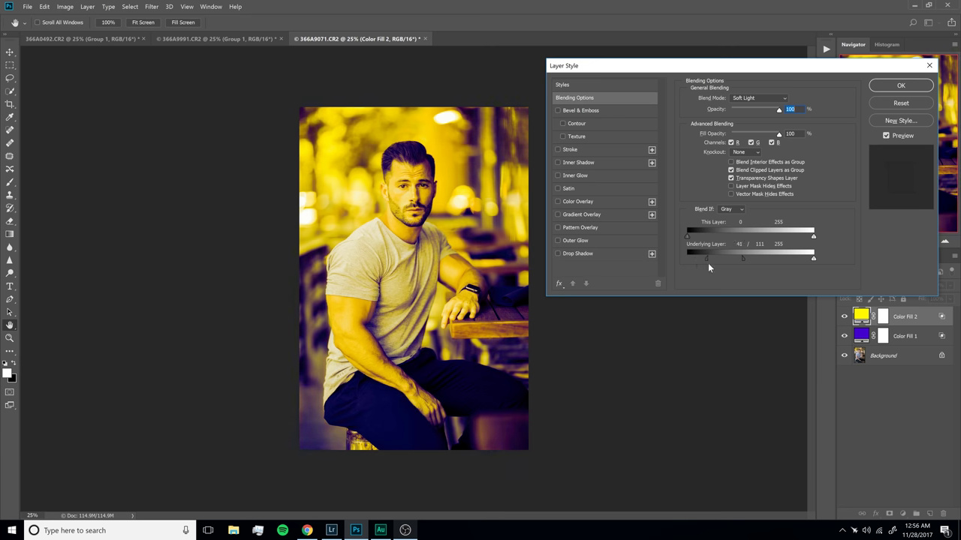
{"action": "left_click_drag", "start_coordinate": [707, 265], "coordinate": [774, 261]}
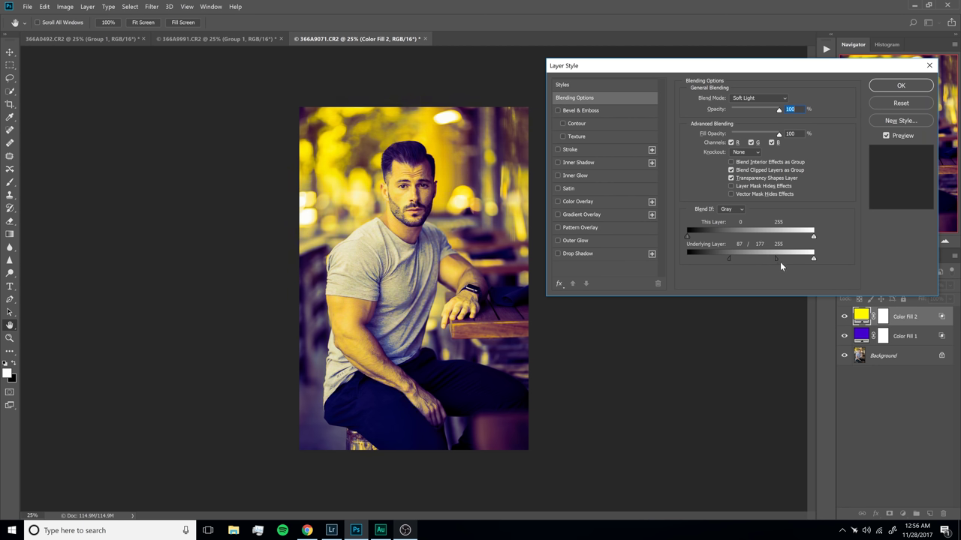
{"action": "mouse_move", "coordinate": [729, 256]}
{"action": "left_mouse_down"}
{"action": "mouse_move", "coordinate": [746, 259]}
{"action": "mouse_move", "coordinate": [731, 260]}
{"action": "left_mouse_up"}
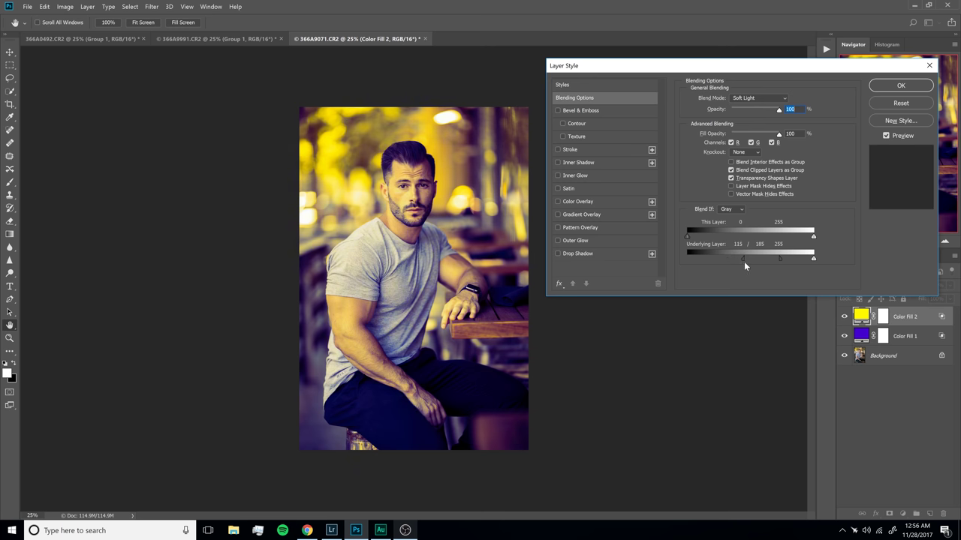
{"action": "left_click", "coordinate": [899, 86]}
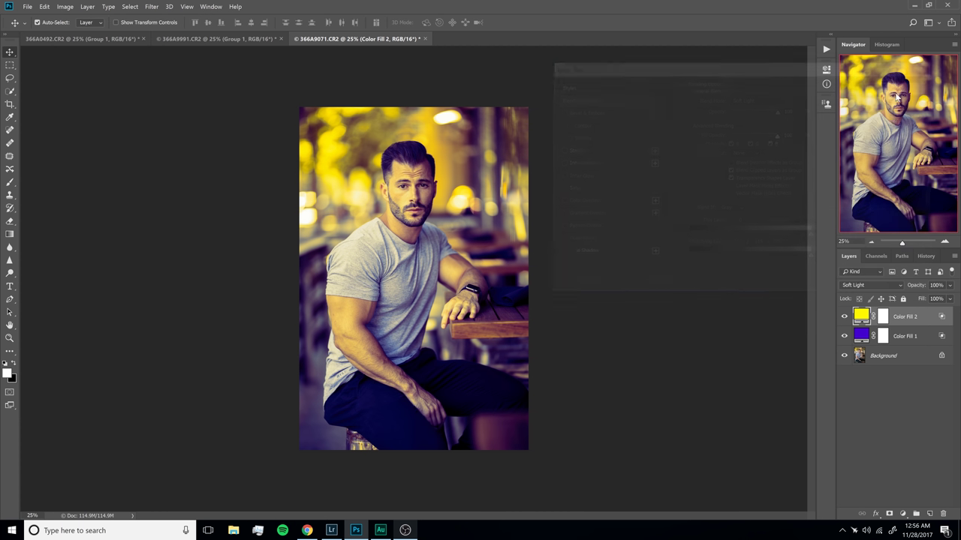
Step: Readjust the purple fill's Blend If, setting the Underlying Layer highlight split to 20 / 166 with the shadow value at 0
{"action": "left_click", "coordinate": [926, 341]}
{"action": "double_click", "coordinate": [926, 342]}
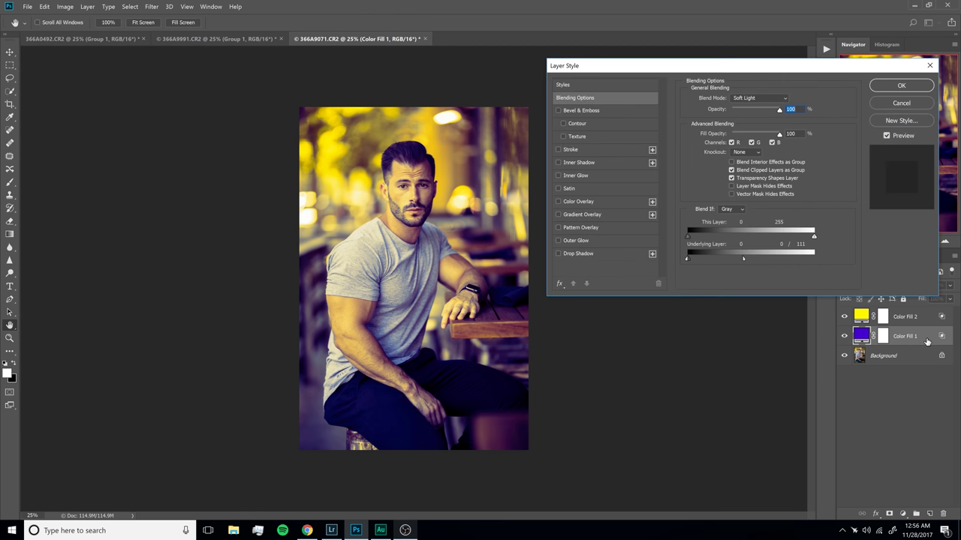
{"action": "left_click_drag", "start_coordinate": [745, 257], "coordinate": [781, 262]}
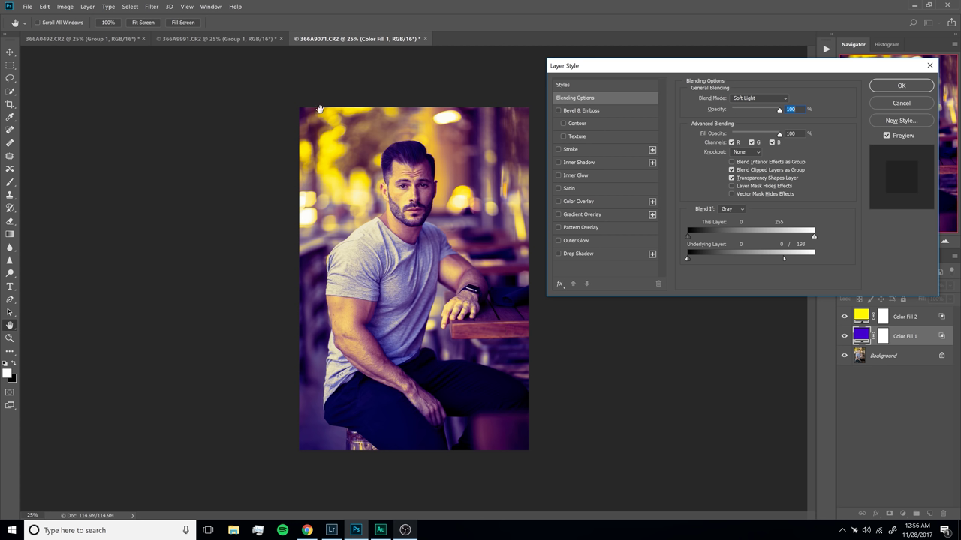
{"action": "key", "text": "alt"}
{"action": "left_click_drag", "start_coordinate": [686, 258], "coordinate": [696, 264]}
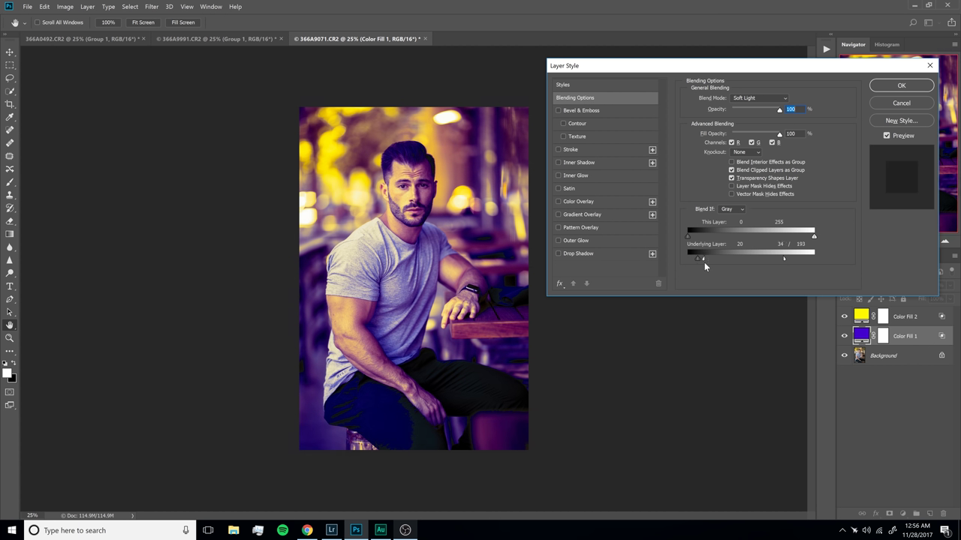
{"action": "left_click_drag", "start_coordinate": [718, 263], "coordinate": [764, 274]}
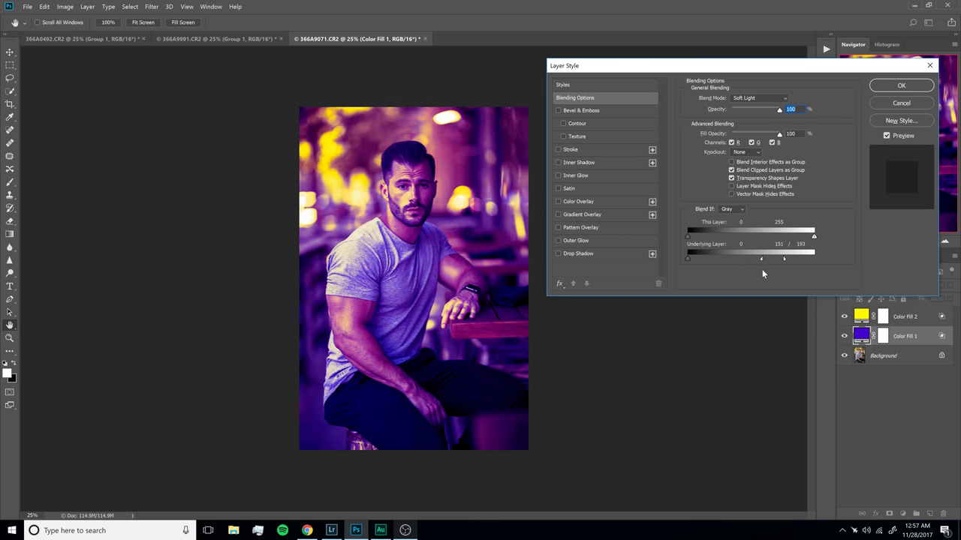
{"action": "left_click_drag", "start_coordinate": [757, 269], "coordinate": [697, 268]}
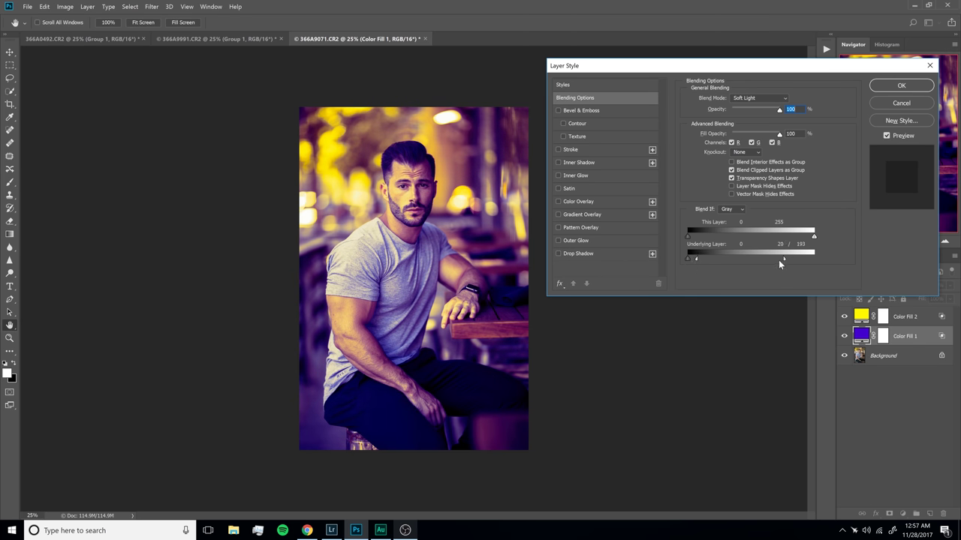
{"action": "left_click_drag", "start_coordinate": [784, 259], "coordinate": [763, 259]}
{"action": "left_click", "coordinate": [896, 93]}
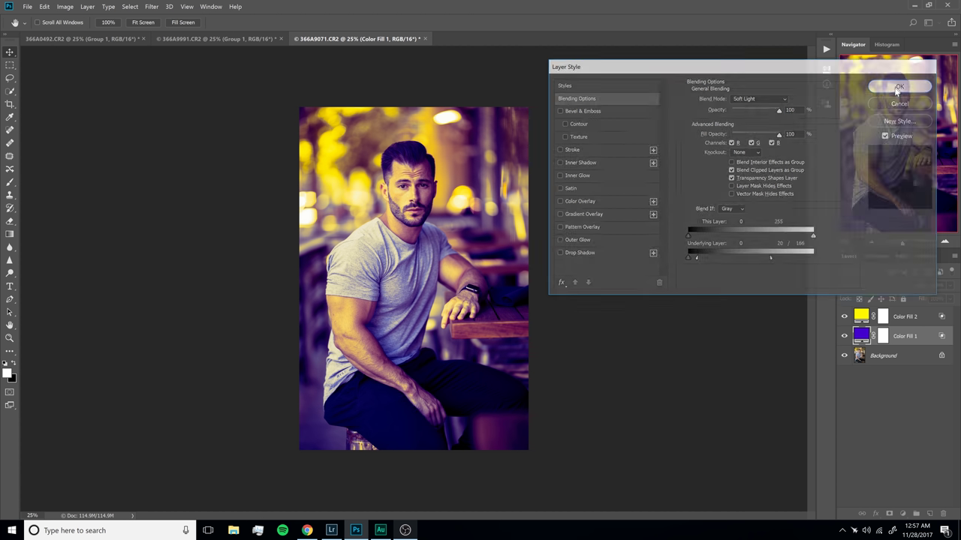
Step: Group the yellow and purple fill layers, expand the group, and toggle its visibility to compare the portrait before and after
{"action": "left_click", "coordinate": [908, 323], "text": "shift"}
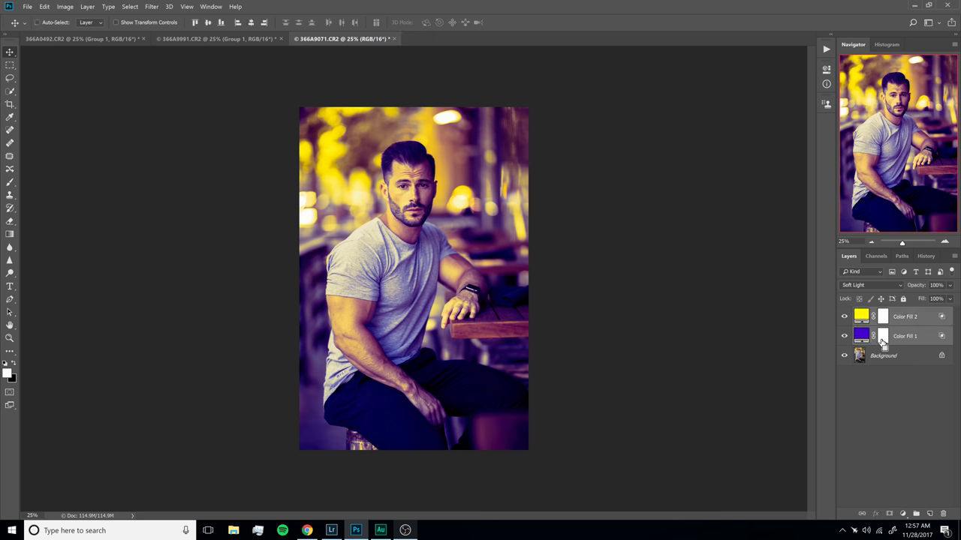
{"action": "key", "text": "ctrl+g"}
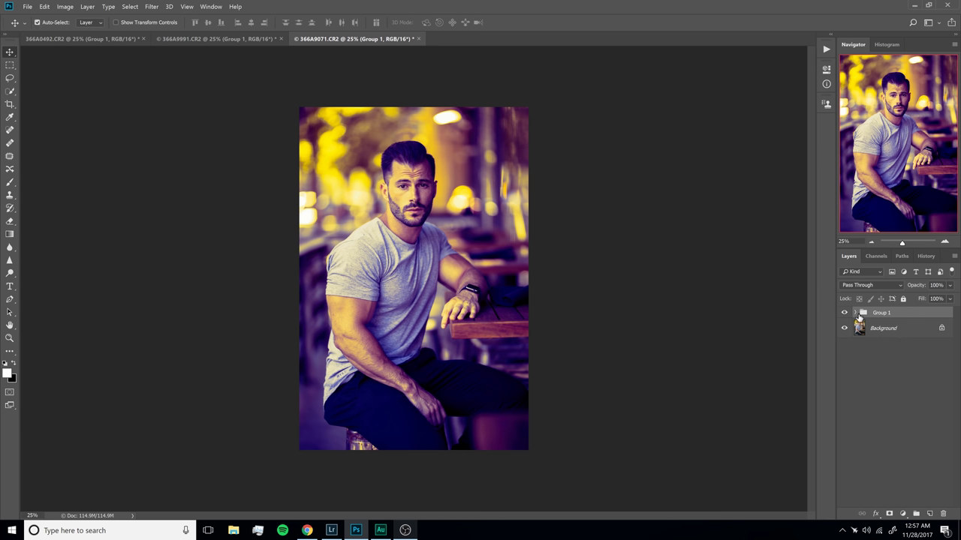
{"action": "left_click", "coordinate": [856, 313]}
{"action": "left_click", "coordinate": [843, 313]}
{"action": "left_click", "coordinate": [844, 314]}
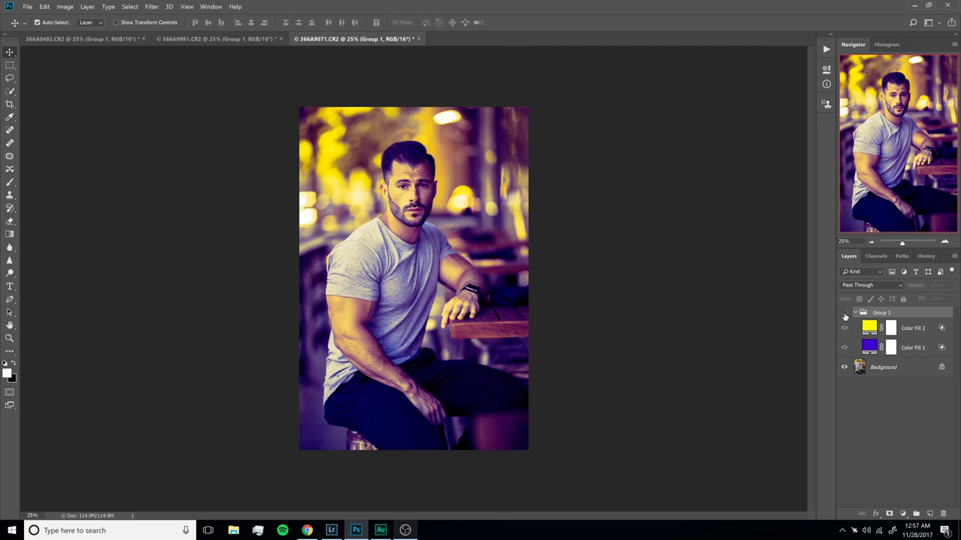
Step: Compare the portrait with the group hidden and shown, and review the blend modes of the group and its fill layers
{"action": "left_click", "coordinate": [844, 313]}
{"action": "left_click", "coordinate": [844, 313]}
{"action": "left_click", "coordinate": [908, 328]}
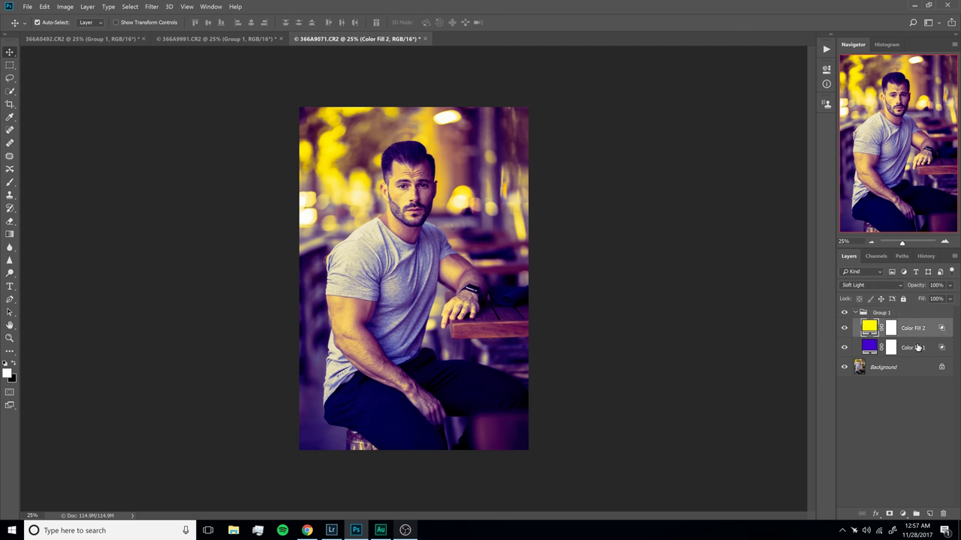
{"action": "left_click", "coordinate": [917, 348]}
{"action": "left_click", "coordinate": [908, 321]}
{"action": "left_click", "coordinate": [907, 315]}
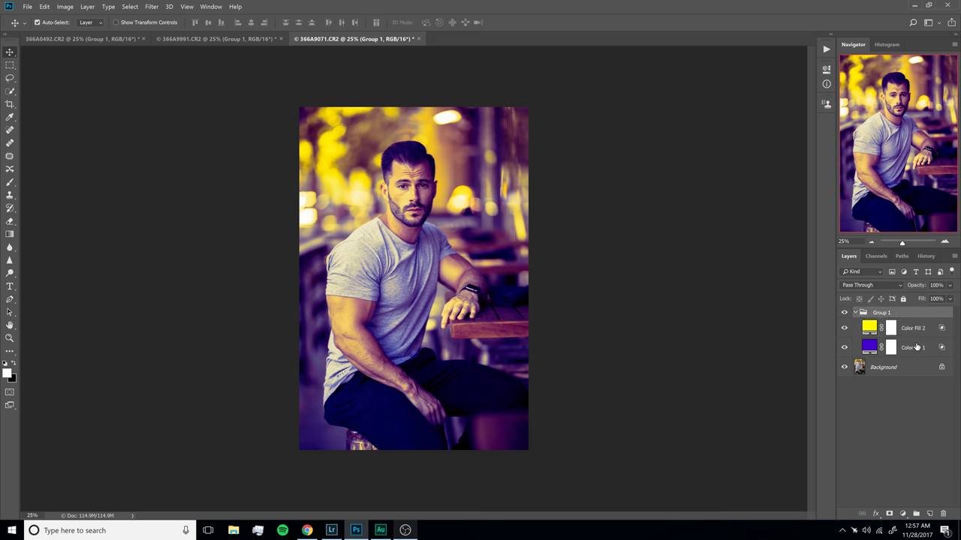
{"action": "left_click", "coordinate": [915, 348]}
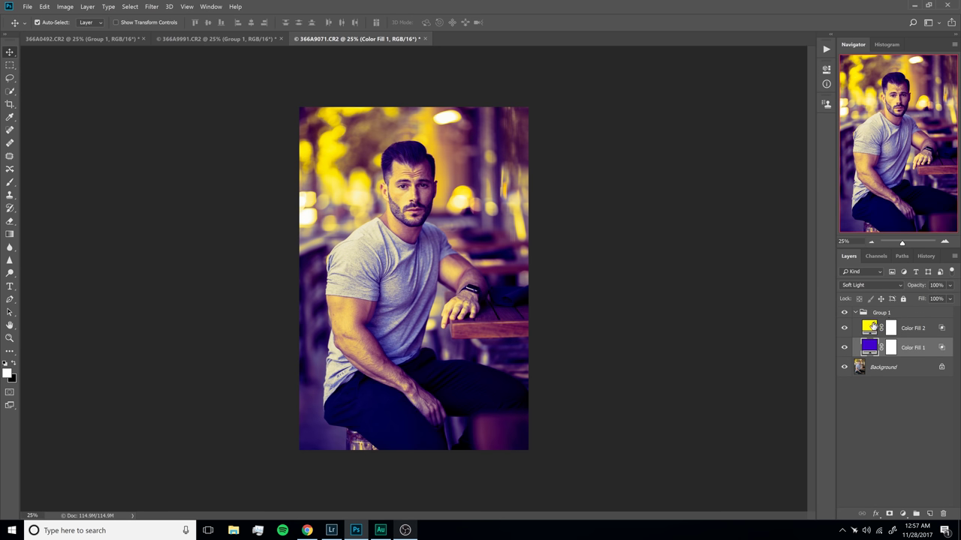
Step: Try the Normal blend mode on both the yellow and the purple fill layers
{"action": "left_click", "coordinate": [912, 331]}
{"action": "left_click", "coordinate": [883, 286]}
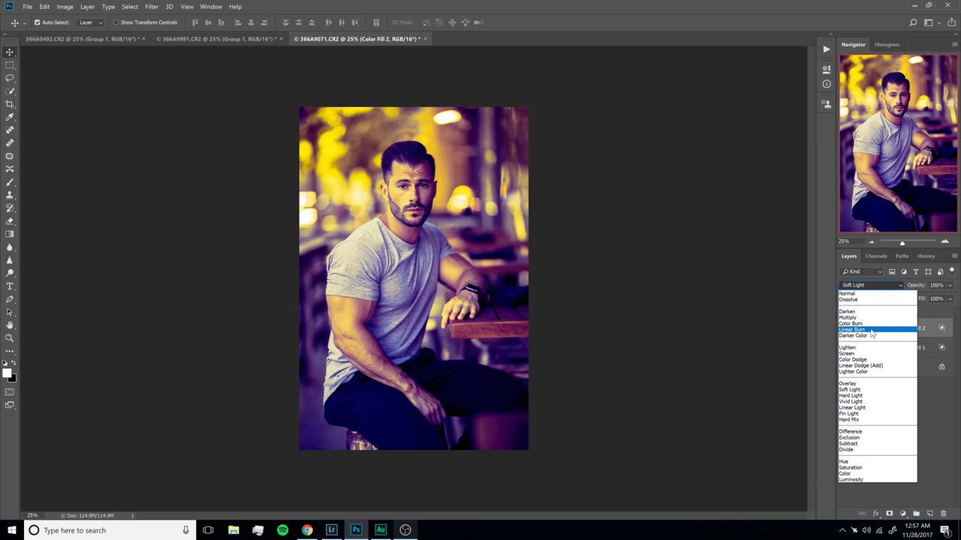
{"action": "left_click", "coordinate": [860, 294]}
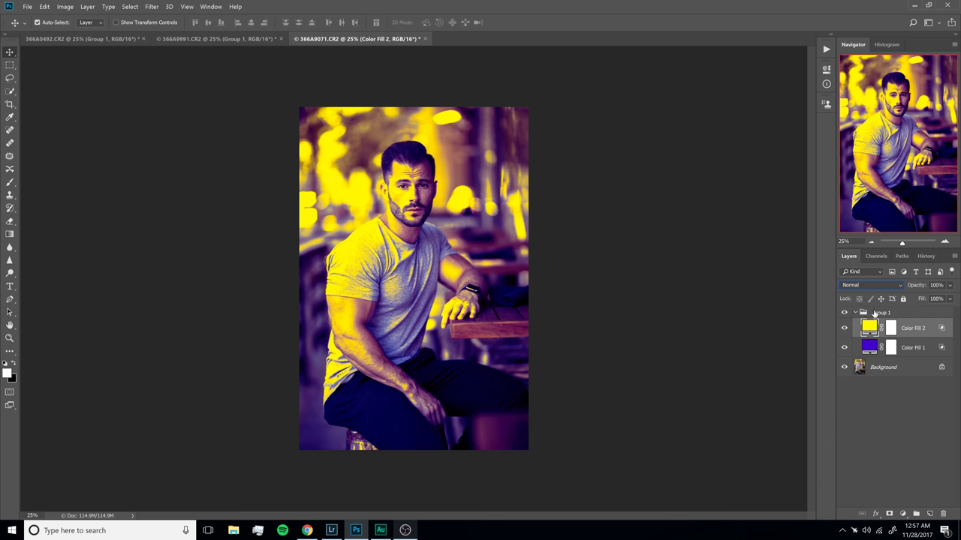
{"action": "left_click", "coordinate": [912, 348]}
{"action": "left_click", "coordinate": [889, 284]}
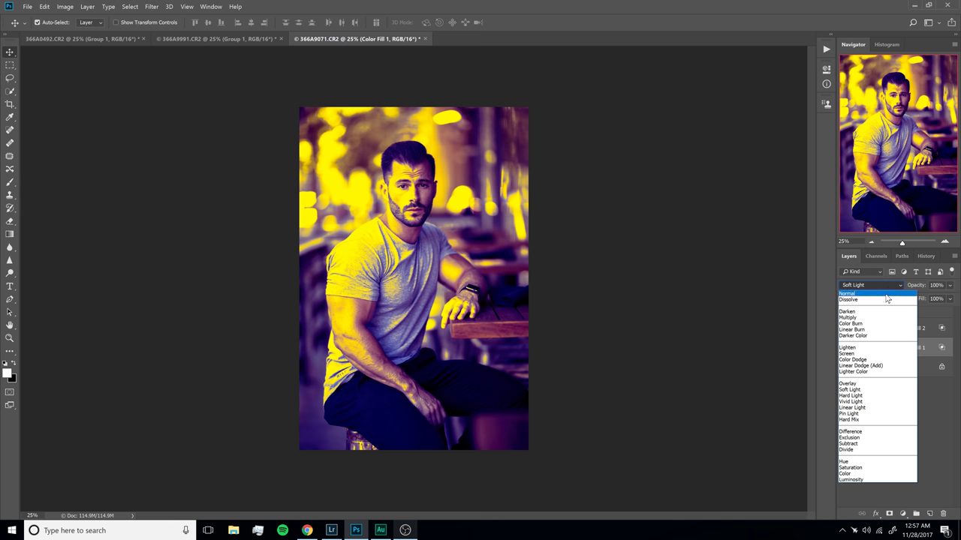
{"action": "left_click", "coordinate": [889, 295]}
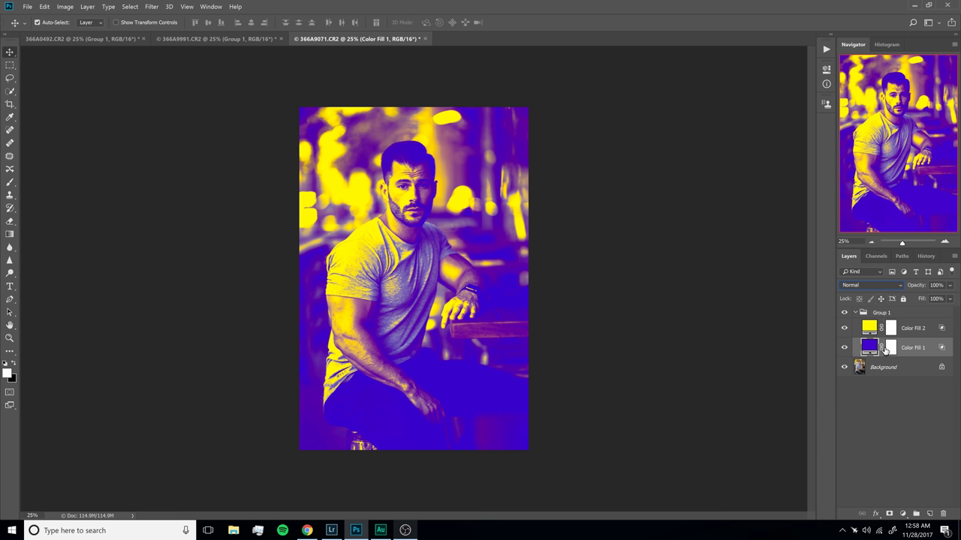
Step: Return the purple and yellow fill layers to the Soft Light blend mode
{"action": "left_click", "coordinate": [879, 286]}
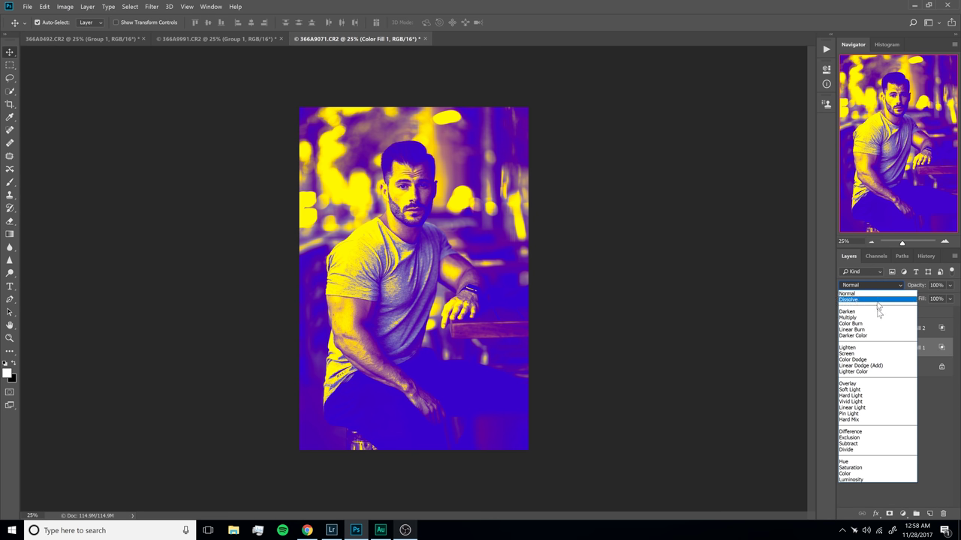
{"action": "left_click", "coordinate": [854, 390]}
{"action": "left_click", "coordinate": [912, 329]}
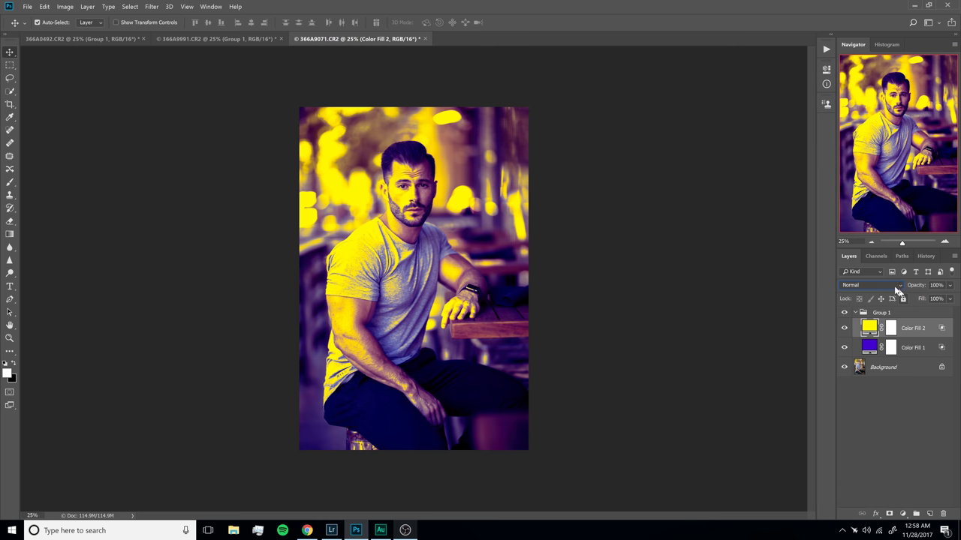
{"action": "left_click", "coordinate": [894, 287]}
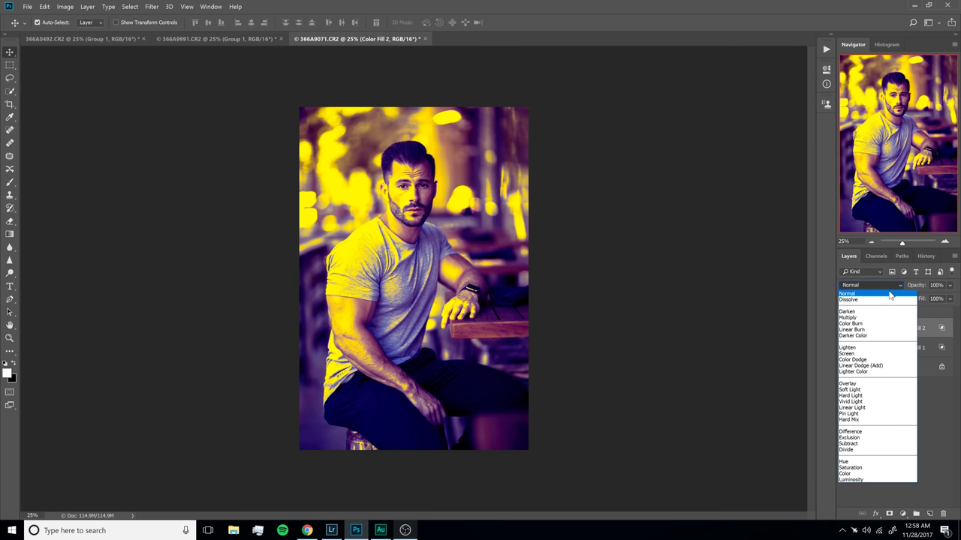
{"action": "left_click", "coordinate": [866, 390]}
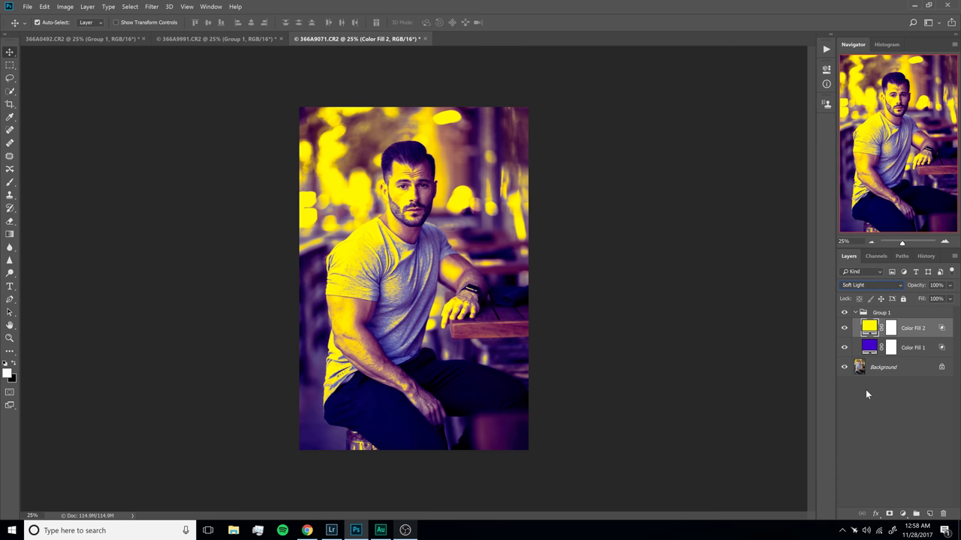
Step: Compare the graded portrait with the original by repeatedly hiding and showing the fill group
{"action": "left_click", "coordinate": [843, 313]}
{"action": "left_click", "coordinate": [843, 312]}
{"action": "left_click", "coordinate": [843, 312]}
{"action": "left_click", "coordinate": [845, 313]}
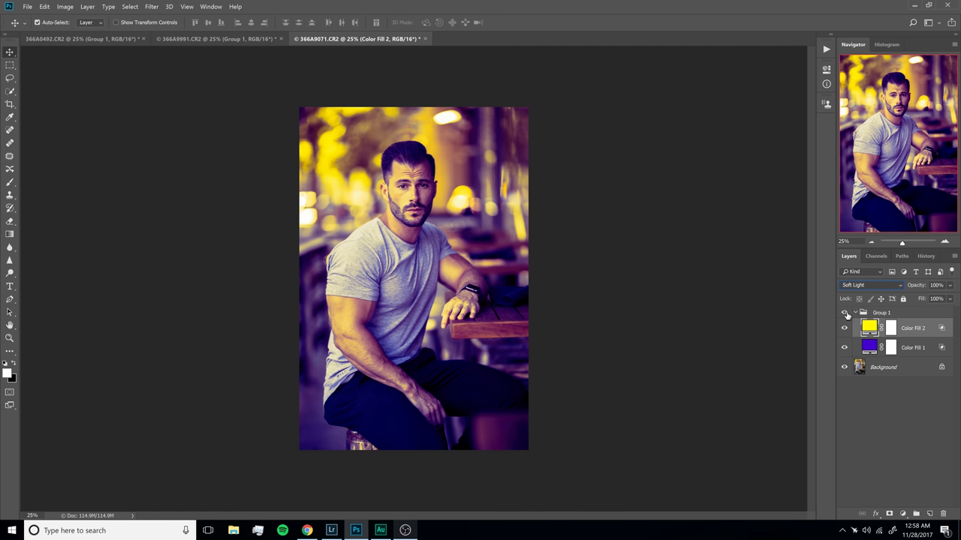
{"action": "left_click", "coordinate": [844, 313]}
{"action": "left_click", "coordinate": [845, 313]}
Step: Experiment with the yellow fill layer's opacity, lowering it to 23% and readjusting it
{"action": "mouse_move", "coordinate": [916, 287]}
{"action": "left_mouse_down"}
{"action": "mouse_move", "coordinate": [895, 287]}
{"action": "mouse_move", "coordinate": [912, 286]}
{"action": "left_mouse_up"}
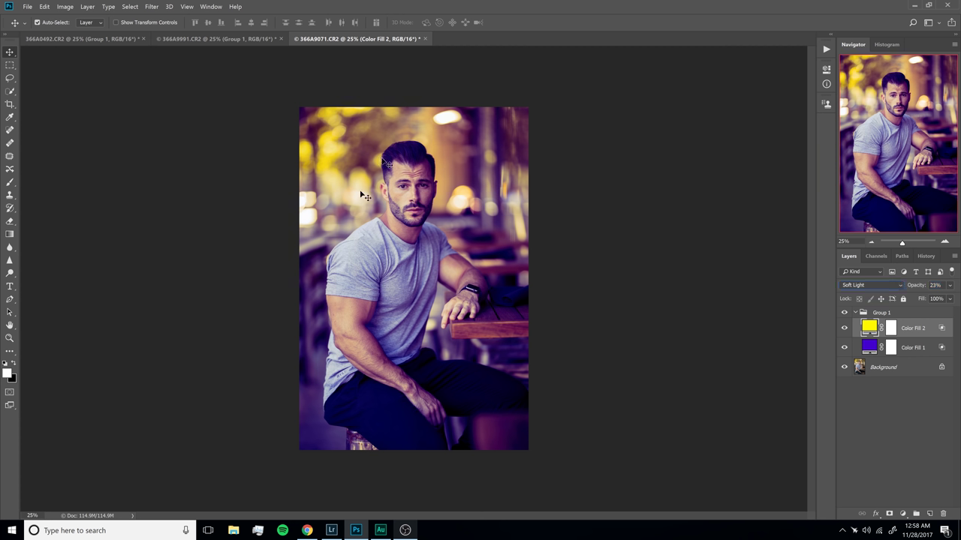
{"action": "mouse_move", "coordinate": [910, 286]}
{"action": "left_mouse_down"}
{"action": "mouse_move", "coordinate": [898, 286]}
{"action": "mouse_move", "coordinate": [935, 288]}
{"action": "mouse_move", "coordinate": [910, 289]}
{"action": "left_mouse_up"}
{"action": "left_click", "coordinate": [910, 347]}
{"action": "left_click", "coordinate": [913, 331]}
Step: Lower the whole group's opacity to 38% and compare the portrait with the group hidden and shown
{"action": "left_click", "coordinate": [895, 314]}
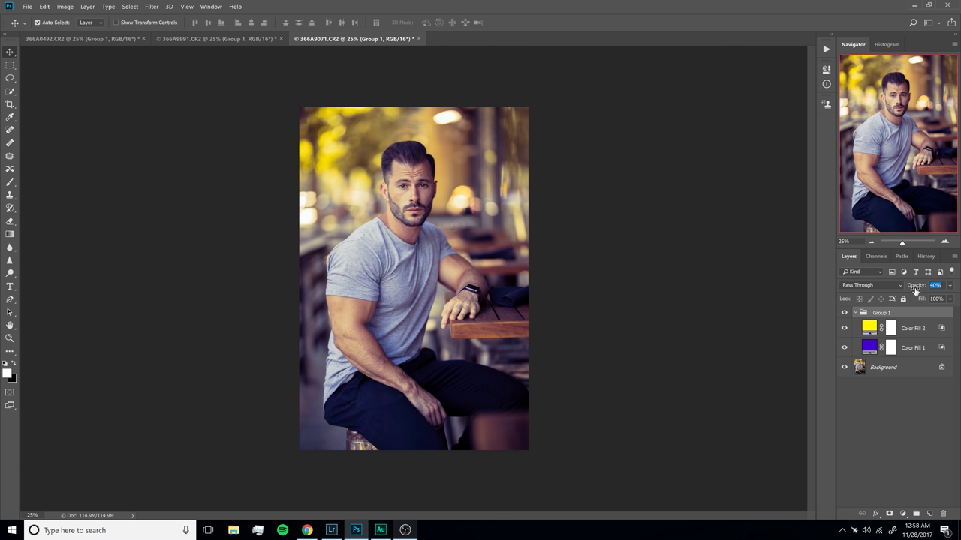
{"action": "left_click_drag", "start_coordinate": [915, 291], "coordinate": [914, 290]}
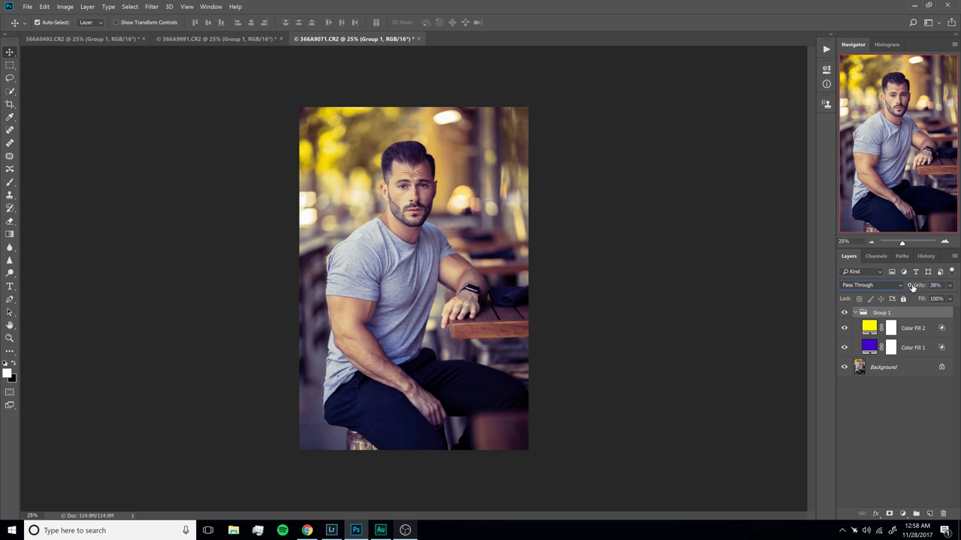
{"action": "left_click", "coordinate": [845, 312]}
{"action": "left_click", "coordinate": [844, 311]}
{"action": "left_click", "coordinate": [845, 313]}
{"action": "left_click", "coordinate": [845, 312]}
{"action": "left_click", "coordinate": [845, 313]}
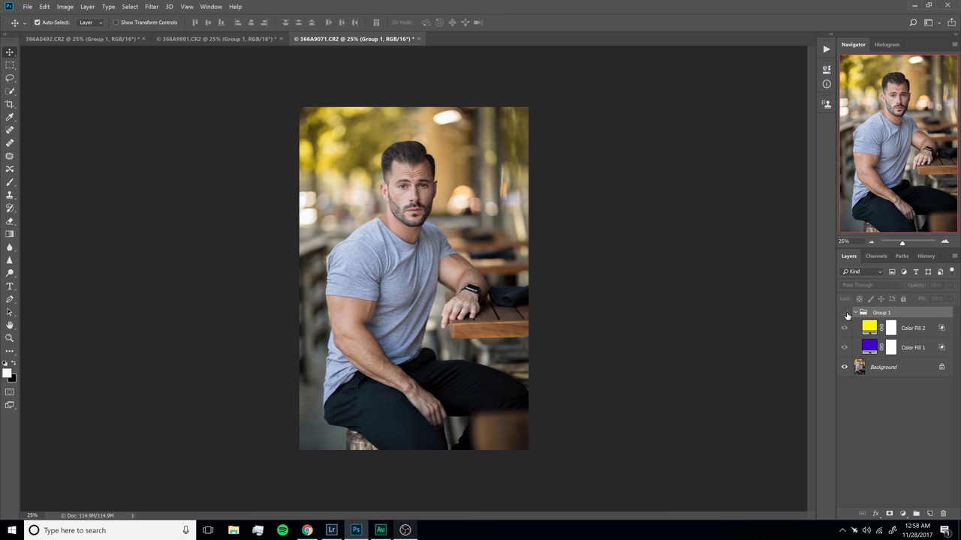
{"action": "left_click", "coordinate": [846, 314]}
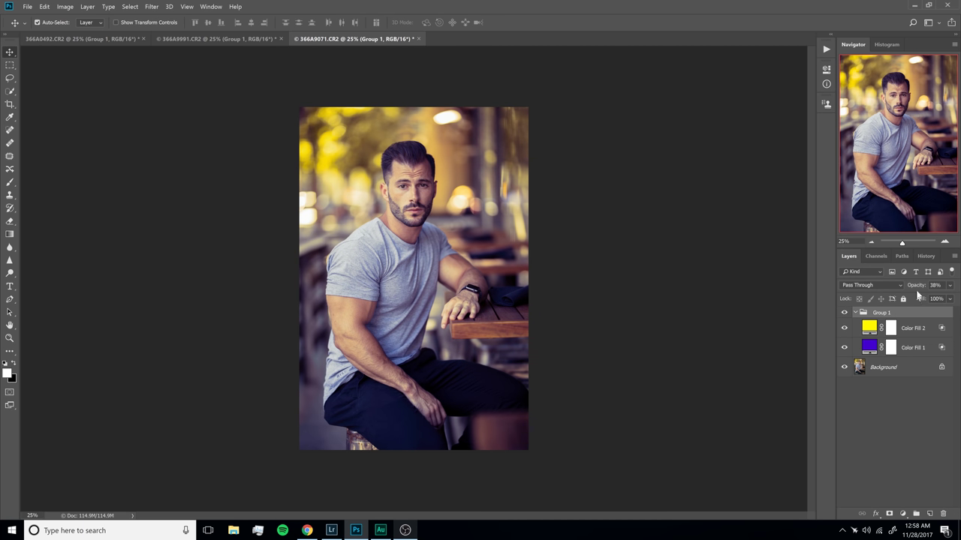
Step: Reduce the group's opacity to 28%, checking the grade against the original portrait, and collapse the group
{"action": "left_click_drag", "start_coordinate": [917, 288], "coordinate": [915, 289]}
{"action": "key", "text": "Return"}
{"action": "left_click", "coordinate": [844, 313]}
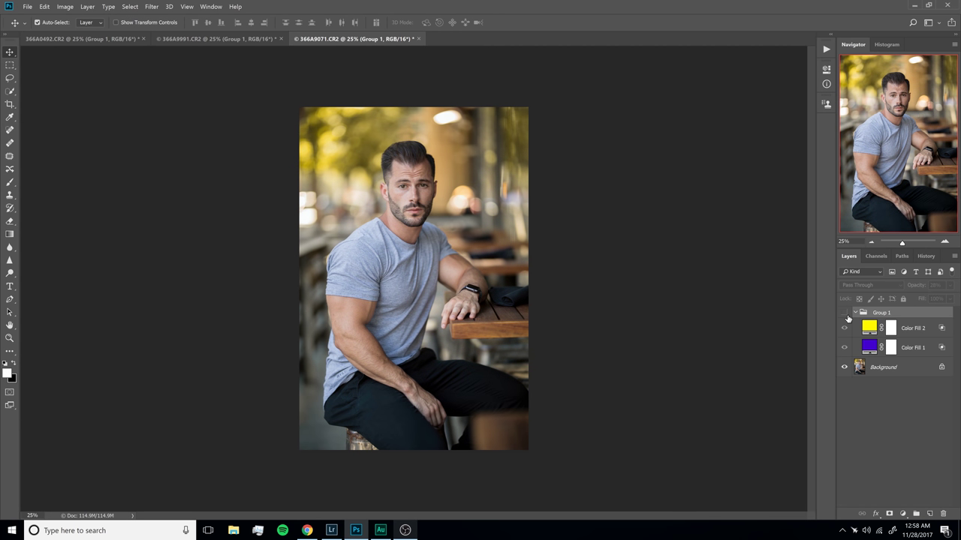
{"action": "left_click", "coordinate": [845, 312]}
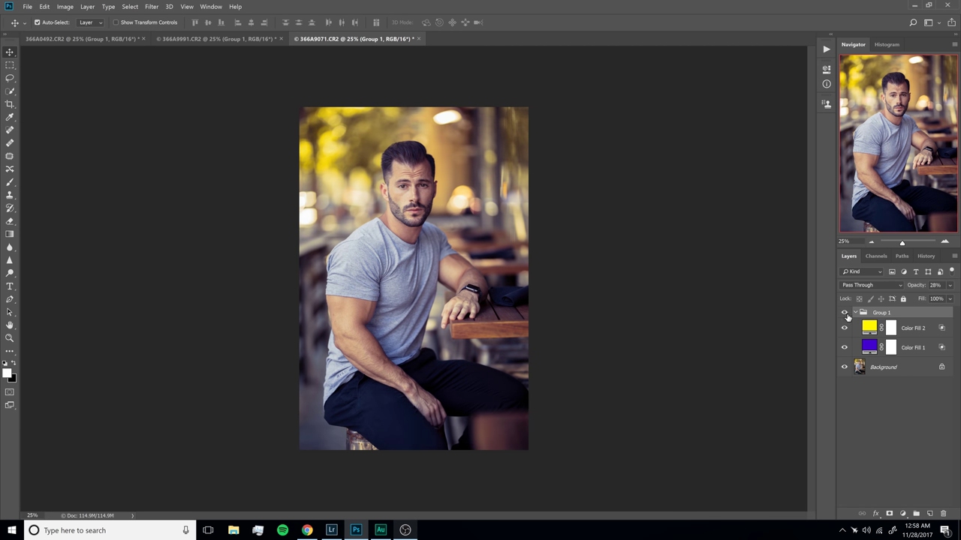
{"action": "left_click", "coordinate": [844, 313]}
{"action": "left_click", "coordinate": [844, 312]}
{"action": "left_click", "coordinate": [845, 314]}
{"action": "left_click", "coordinate": [845, 315]}
{"action": "left_click", "coordinate": [855, 313]}
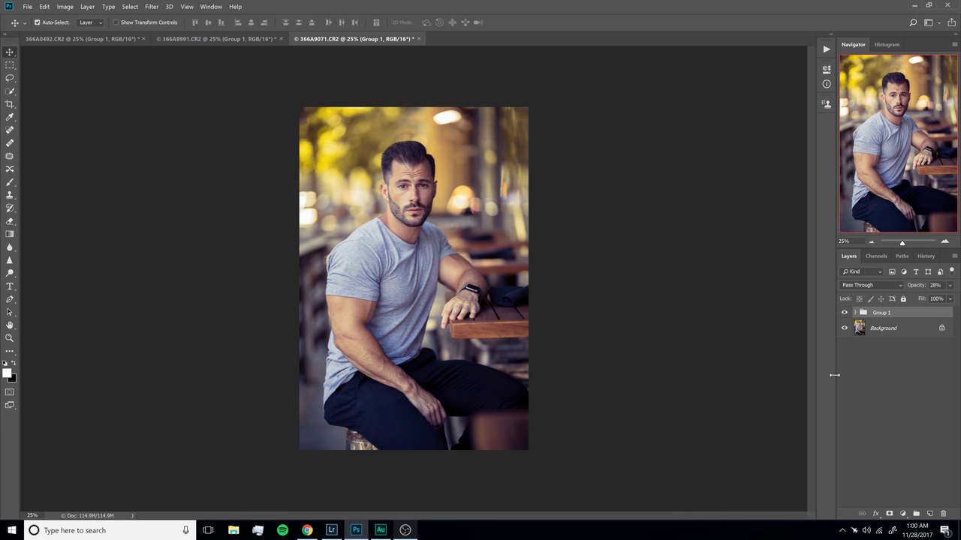